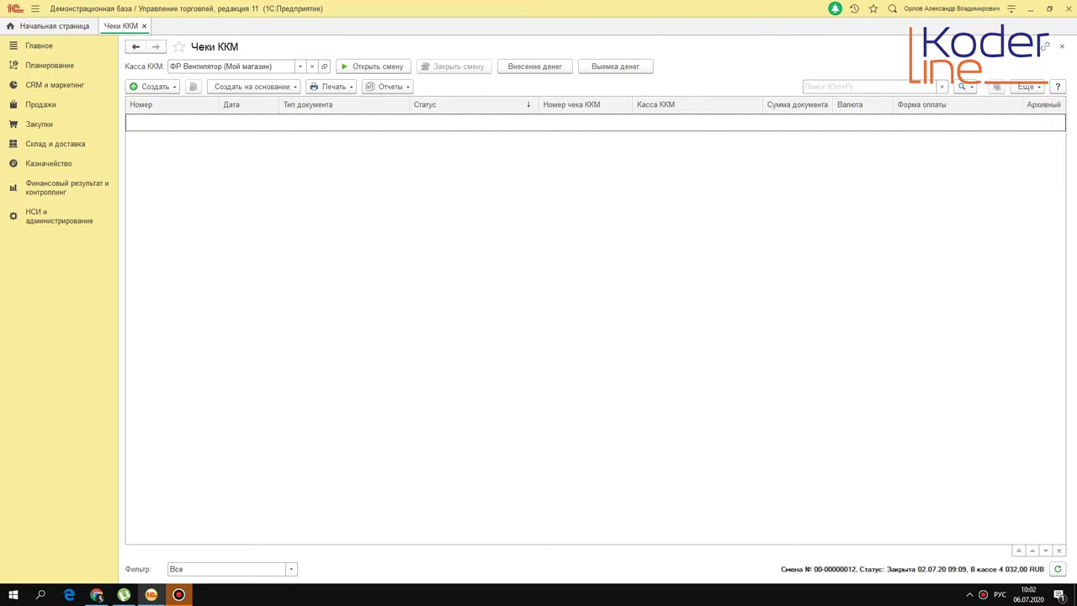
- Open the Продажи settings page under НСИ и администрирование
left_click(50, 223)
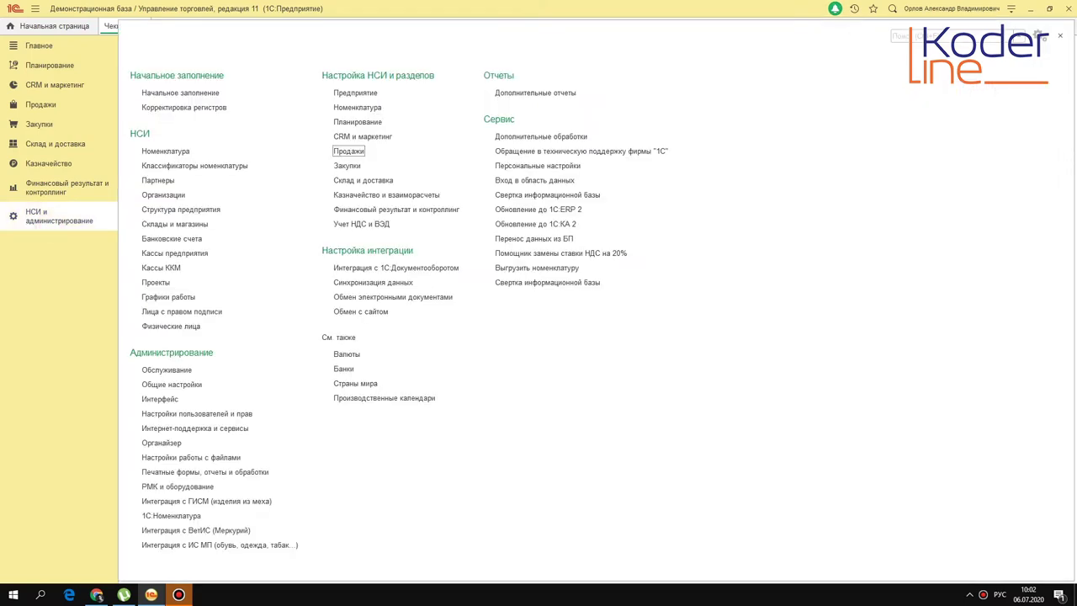
left_click(348, 151)
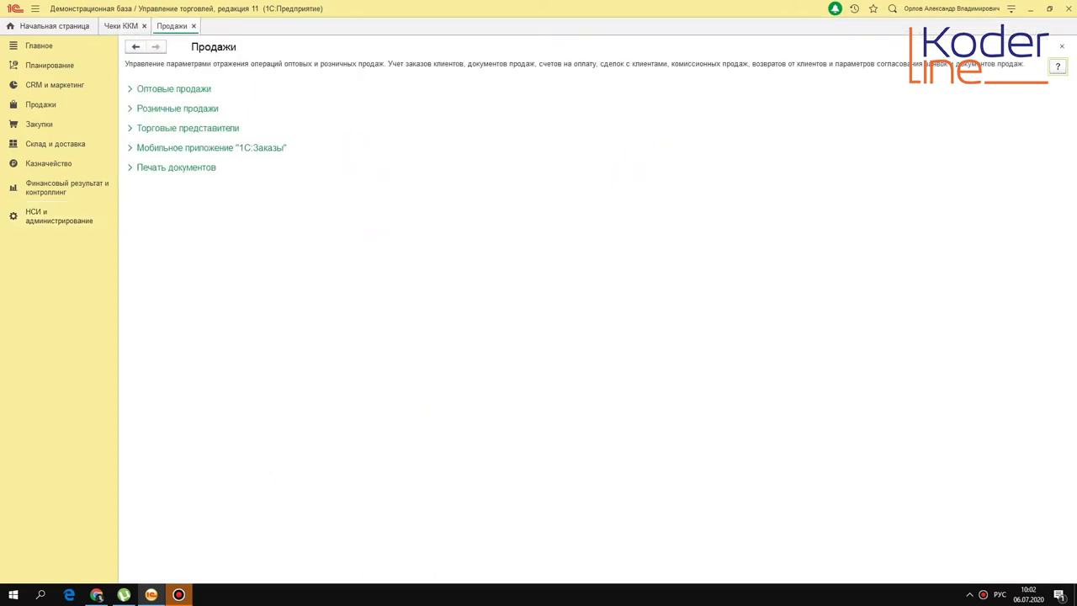
- Confirm Подарочные сертификаты is ticked under Розничные продажи, then go to CRM и маркетинг
left_click(131, 109)
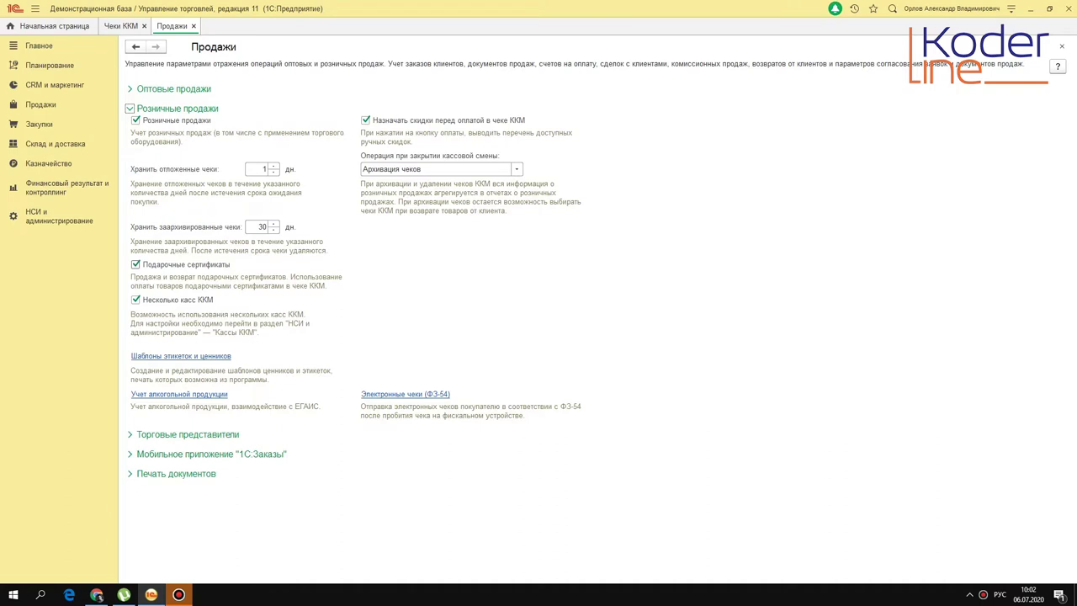
left_click(57, 85)
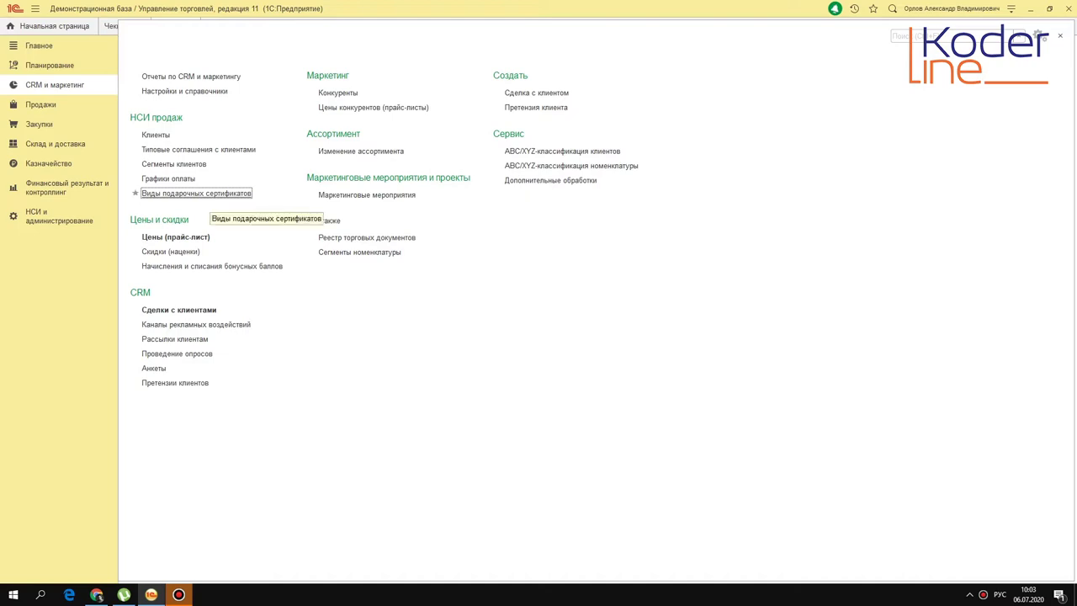
- Create a new gift certificate type named 'Сертификат на сумму 3000'
left_click(209, 193)
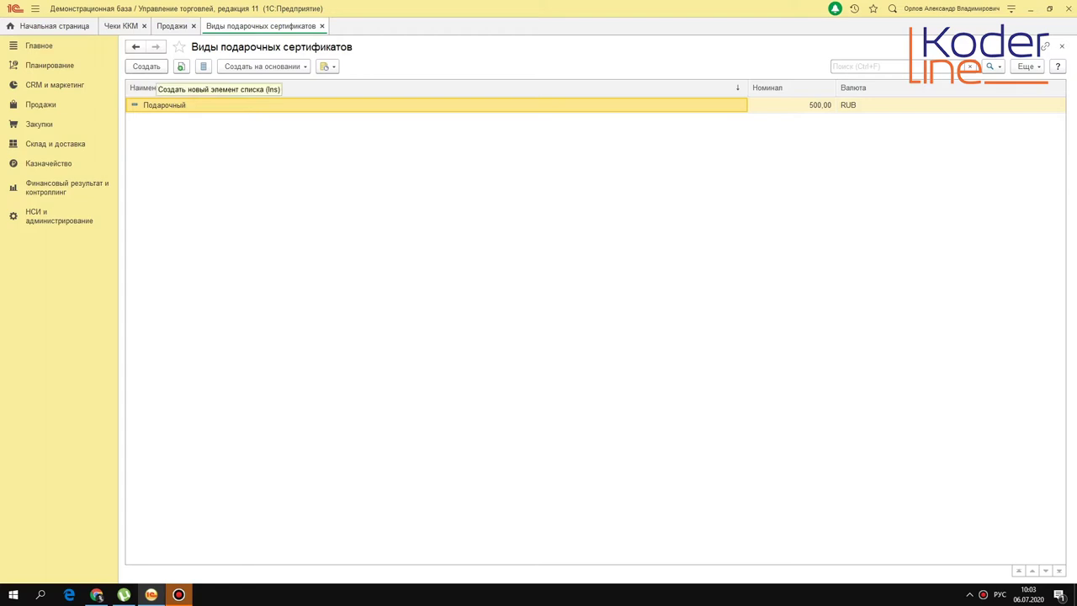
left_click(151, 66)
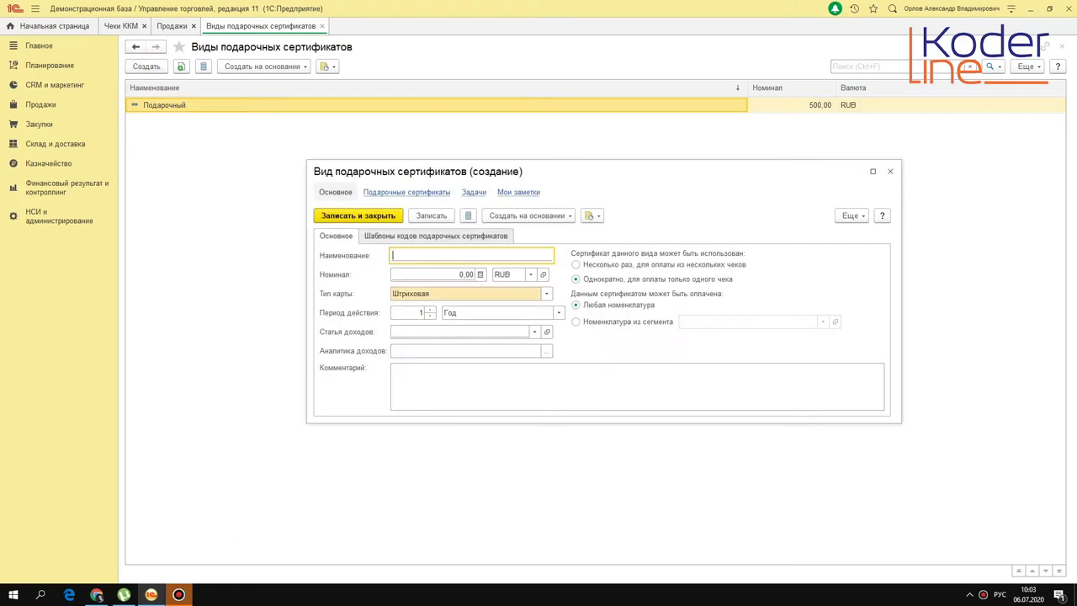
type("Сертификат на сумму")
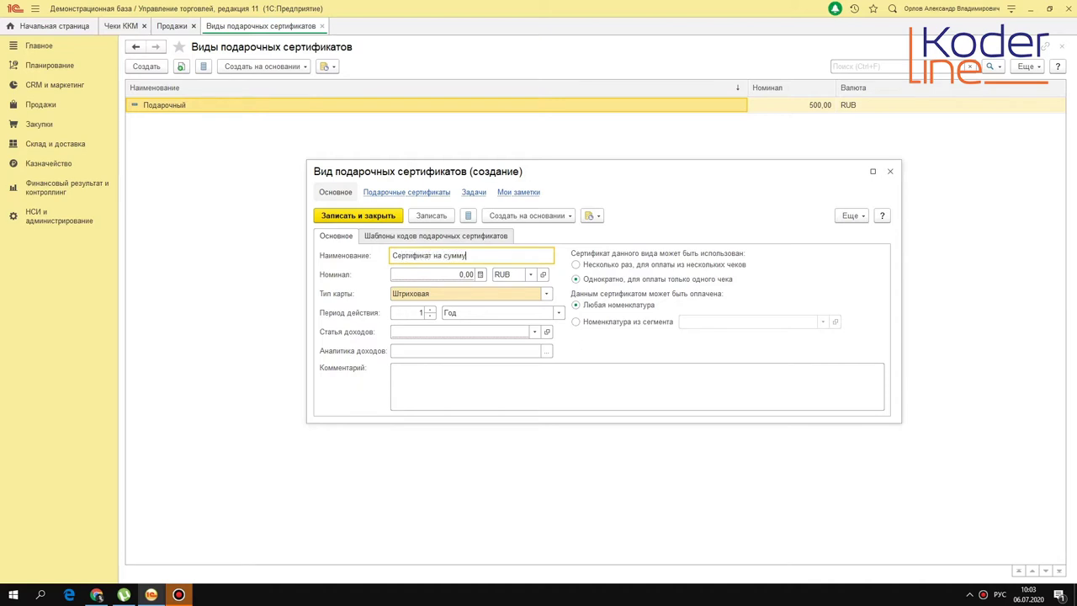
type(" 3000")
- Set the certificate type's face value (Номинал) to 3 000
left_click(508, 258)
key("alt+shift")
left_click(508, 258)
key("alt+shift")
left_click(452, 278)
type("3 000")
- Rename the type to 'Сертификат на 3000 RUB', copying RUB from the currency field
left_click(530, 275)
right_click(508, 278)
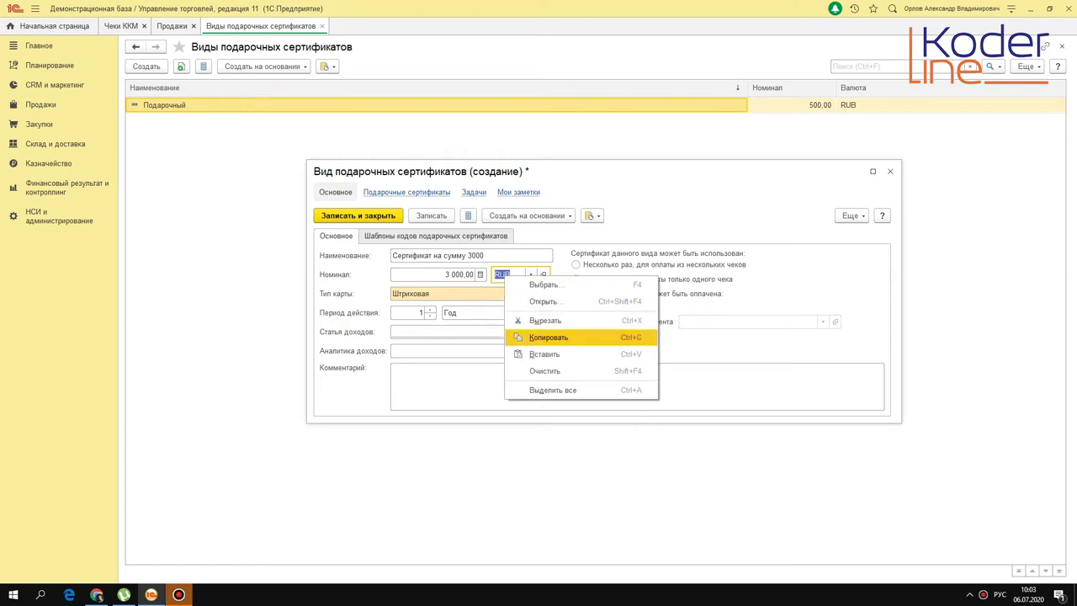
left_click(558, 343)
left_click(501, 255)
left_click(505, 256)
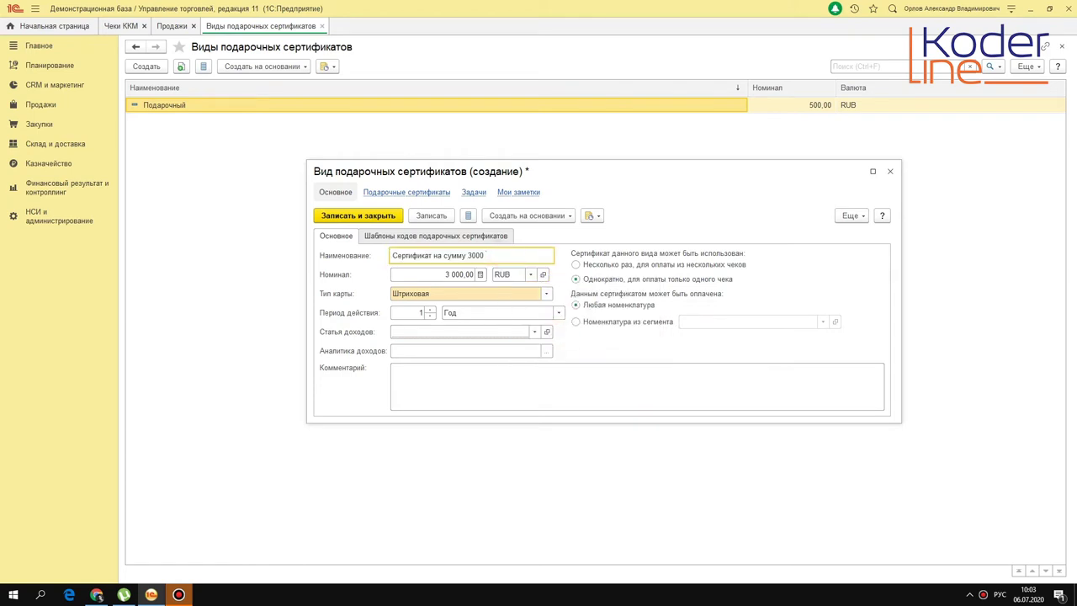
key("Left")
key("Left")
key("Left")
key("BackSpace")
key("BackSpace")
key("BackSpace")
key("BackSpace")
key("BackSpace")
key("BackSpace")
key("BackSpace")
type("3000 RUB")
- Search 'выру' in Статья доходов and select Выручка от продаж as the income item
left_click(467, 330)
key("alt+shift")
key("alt+shift")
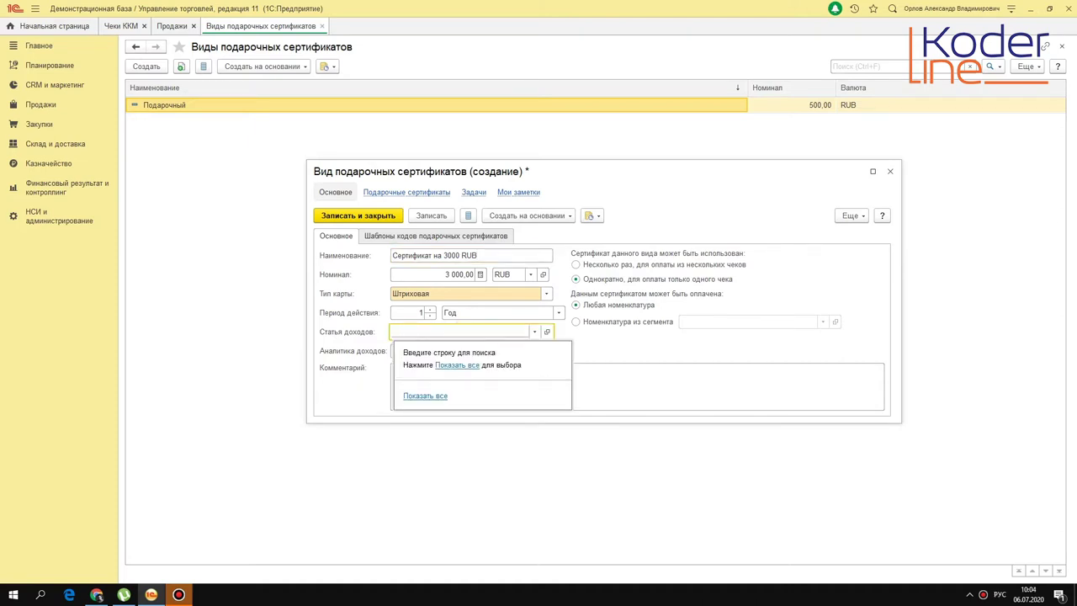
type("выру")
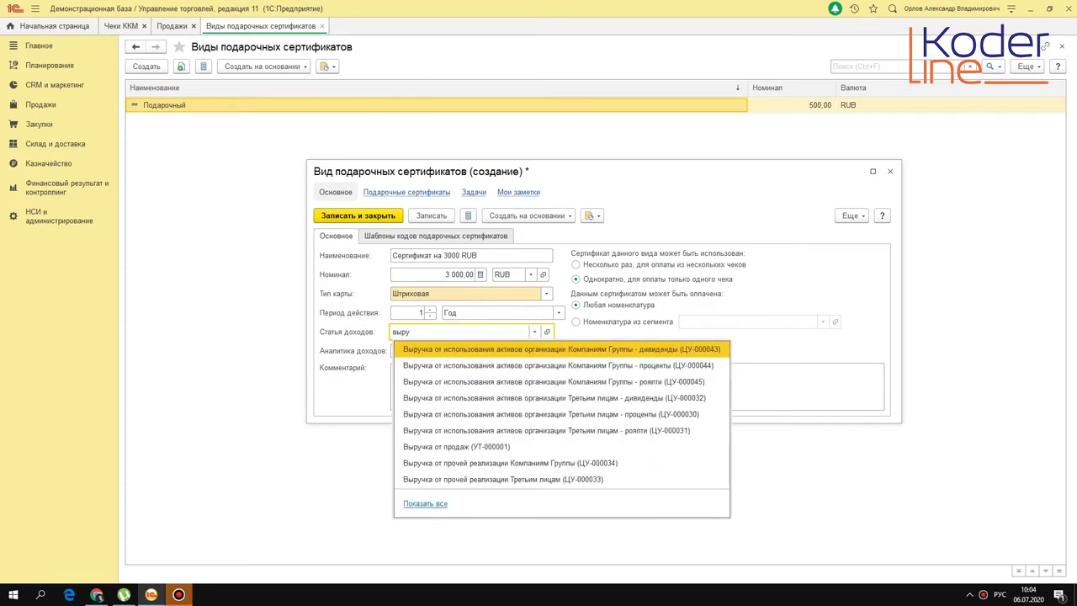
left_click(484, 446)
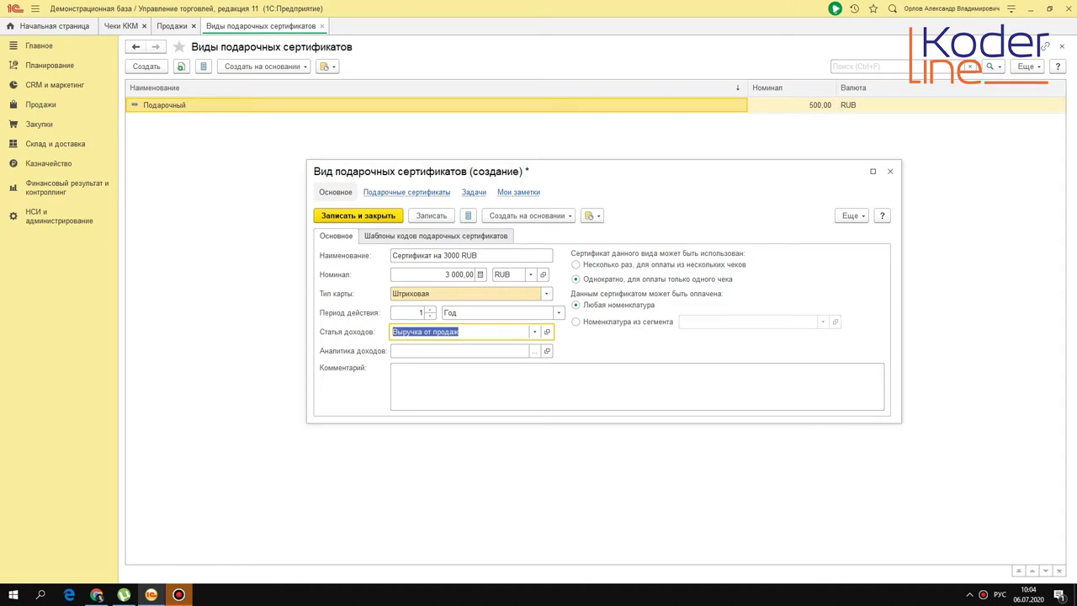
left_click(458, 275)
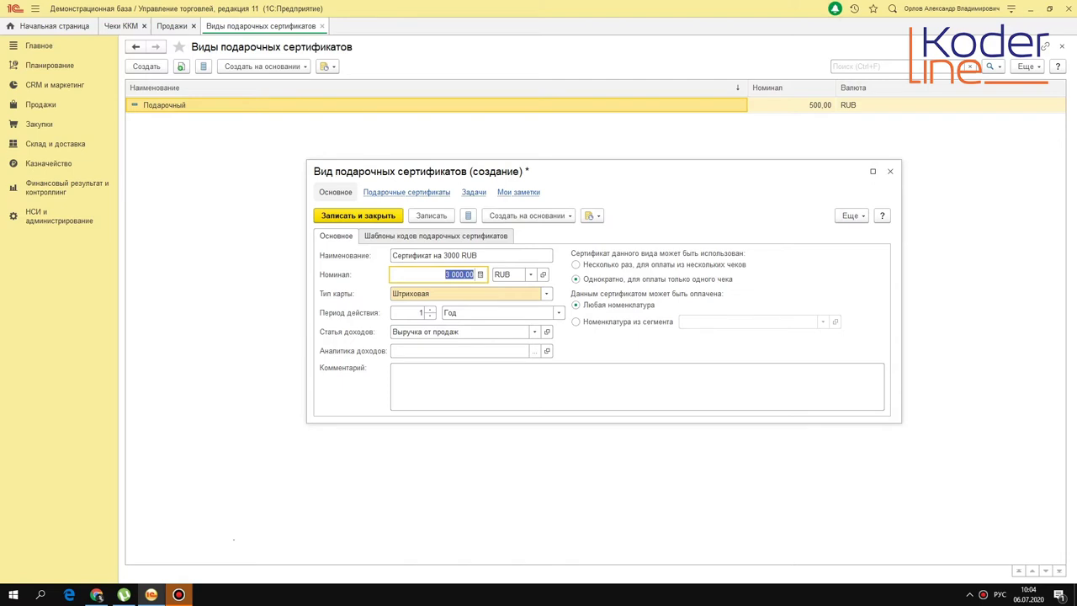
- Add a code template with length 5 and range 00001 to 99999
left_click(408, 235)
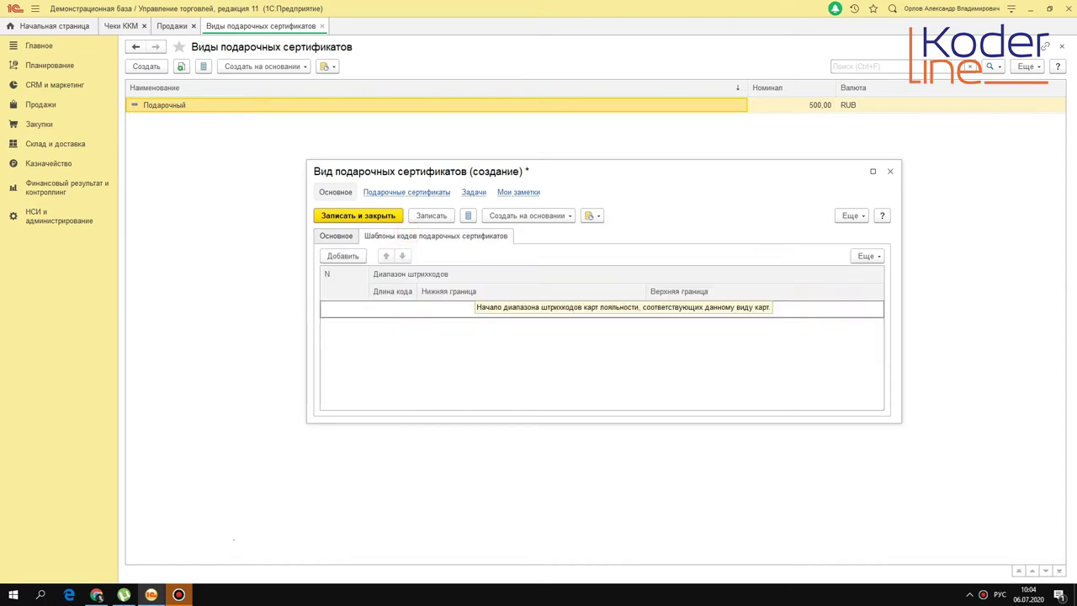
left_click(342, 255)
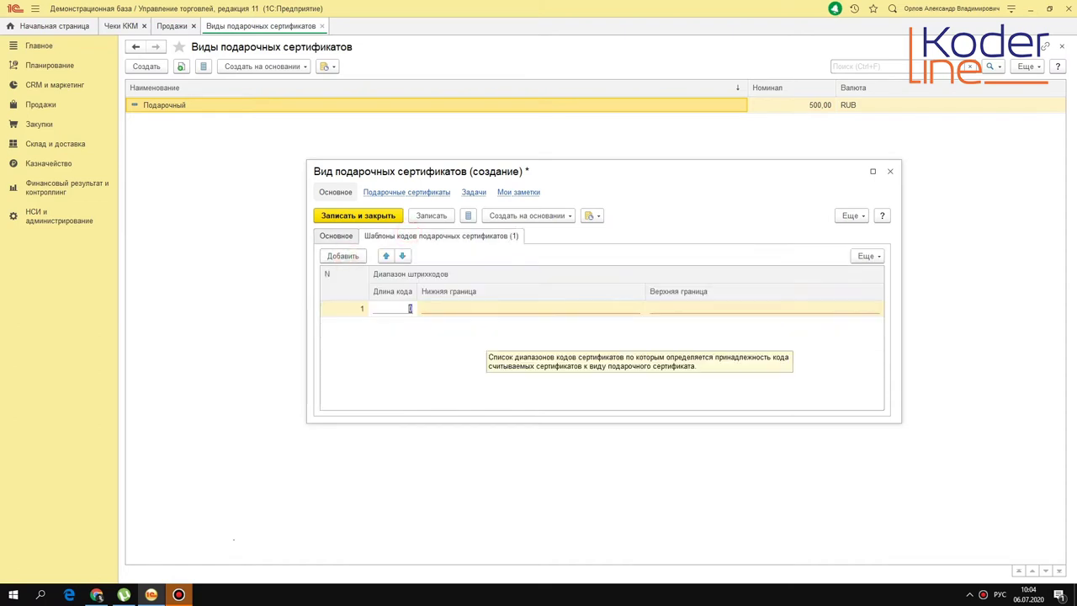
type("5")
key("Tab")
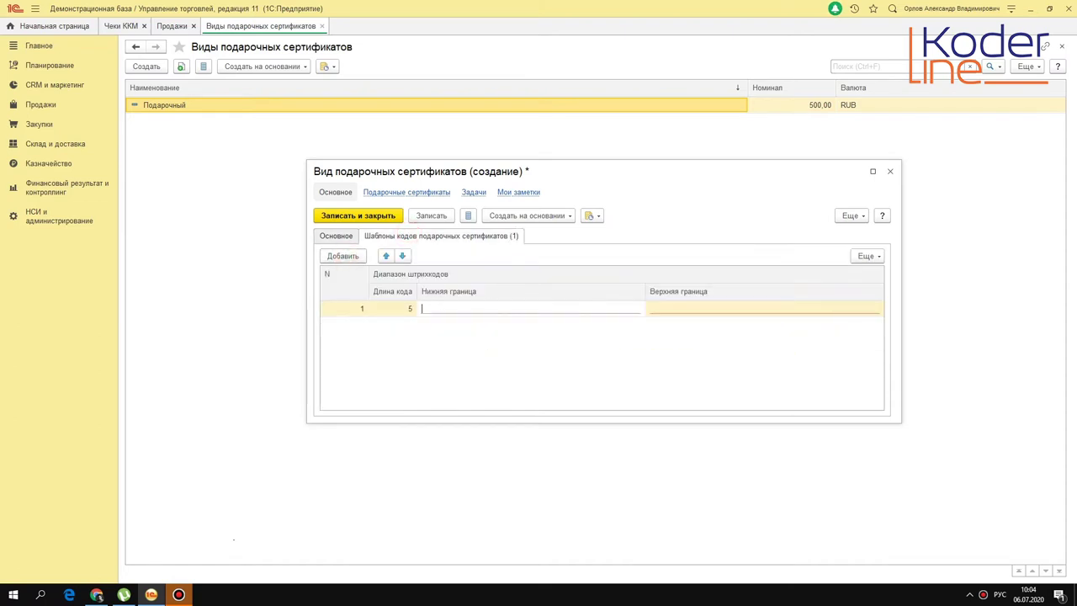
type("00001")
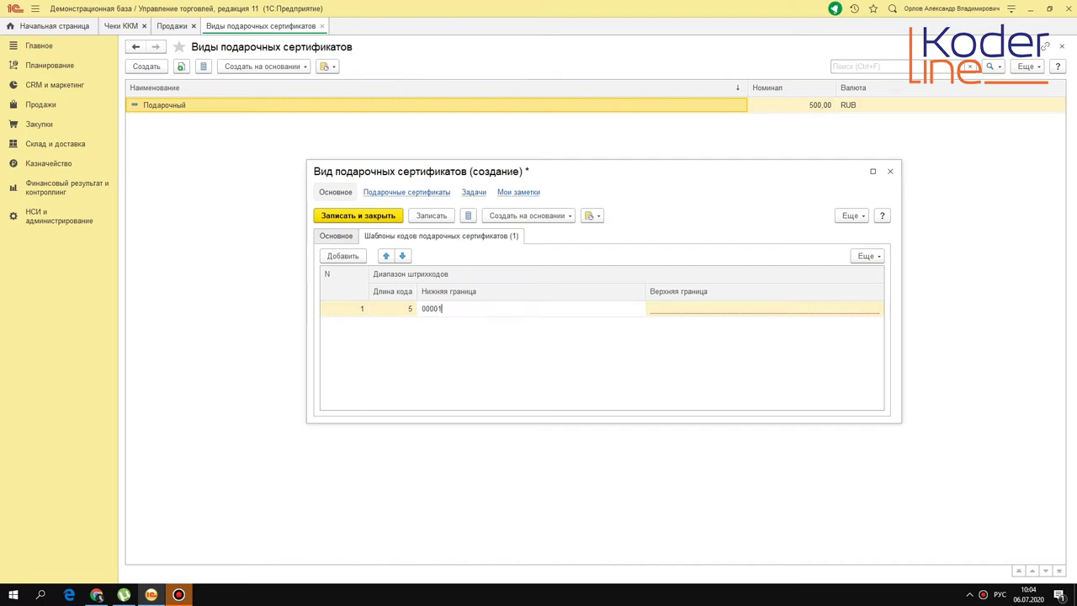
key("Tab")
type("0")
key("BackSpace")
type("99999")
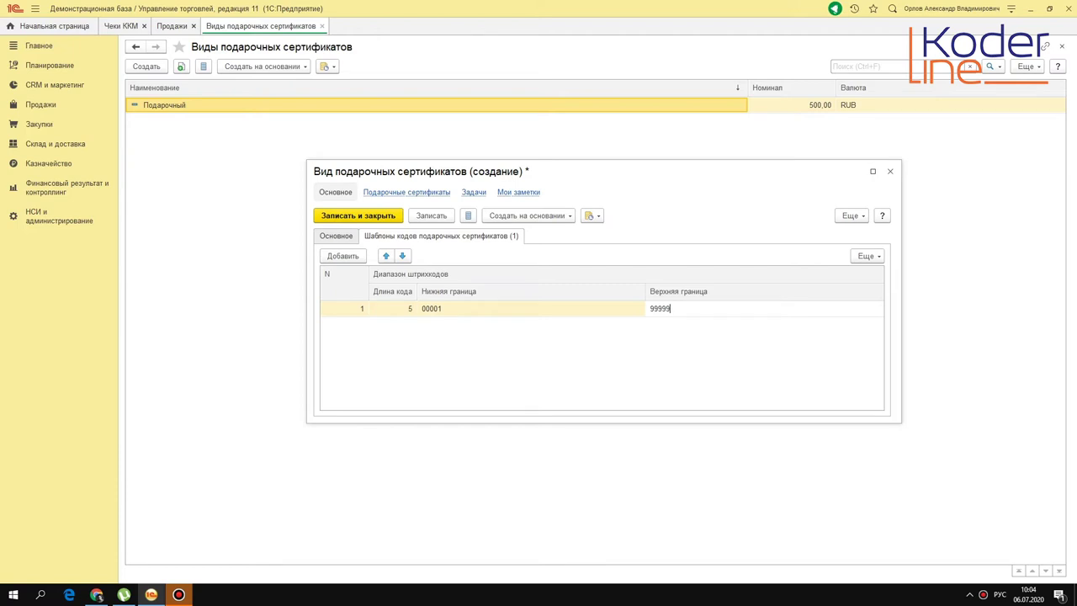
key("Tab")
- Discard the empty extra row, review the range bounds, and save the certificate type
key("Escape")
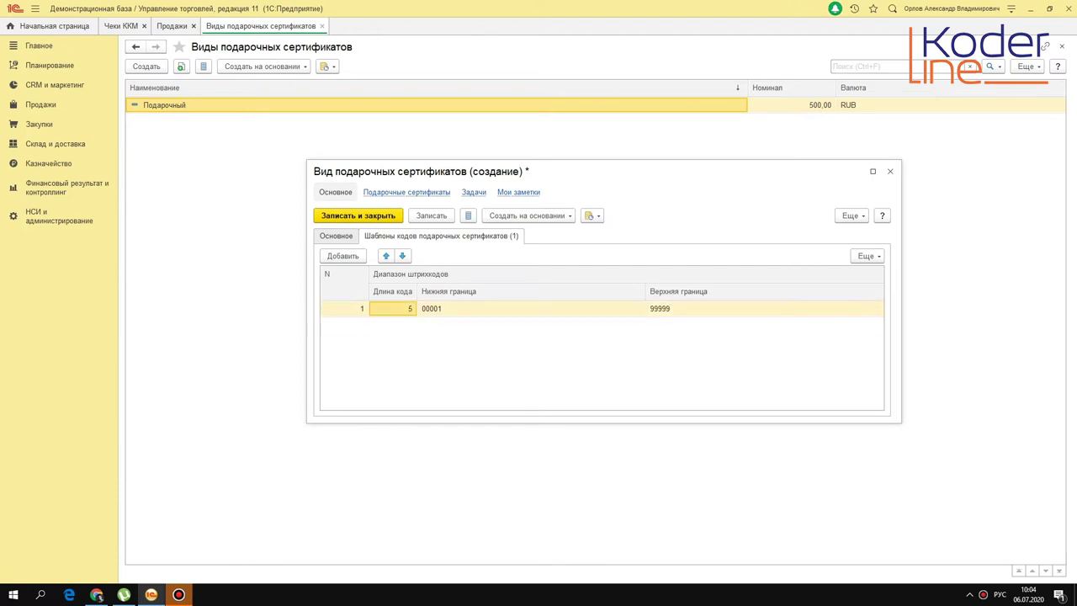
left_click(465, 308)
left_click(762, 309)
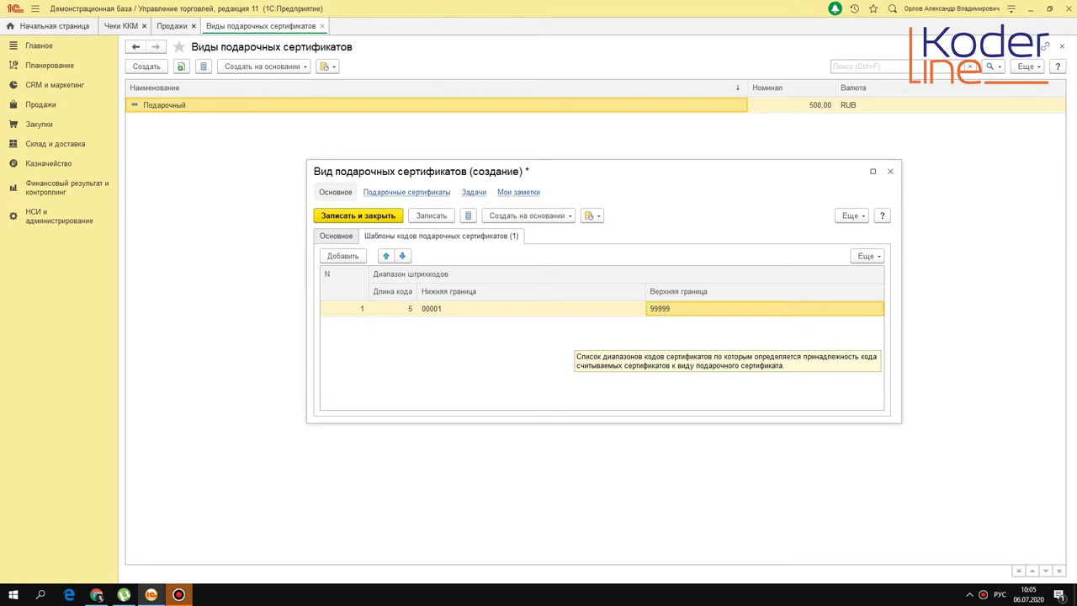
left_click(430, 215)
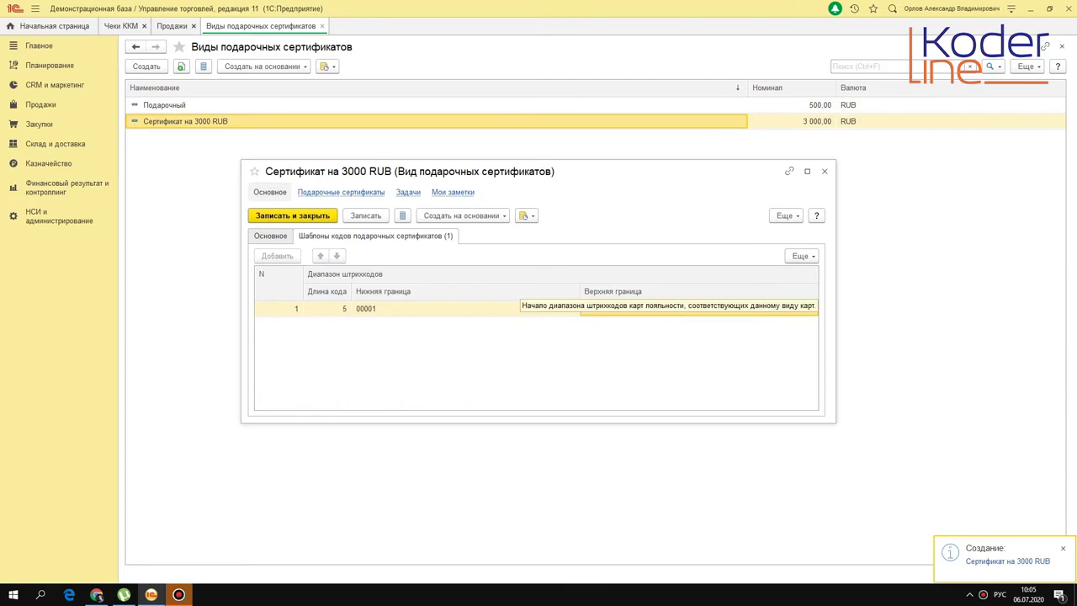
- Check the type's Подарочные сертификаты tab, close the form, and go to Продажи
left_click(341, 191)
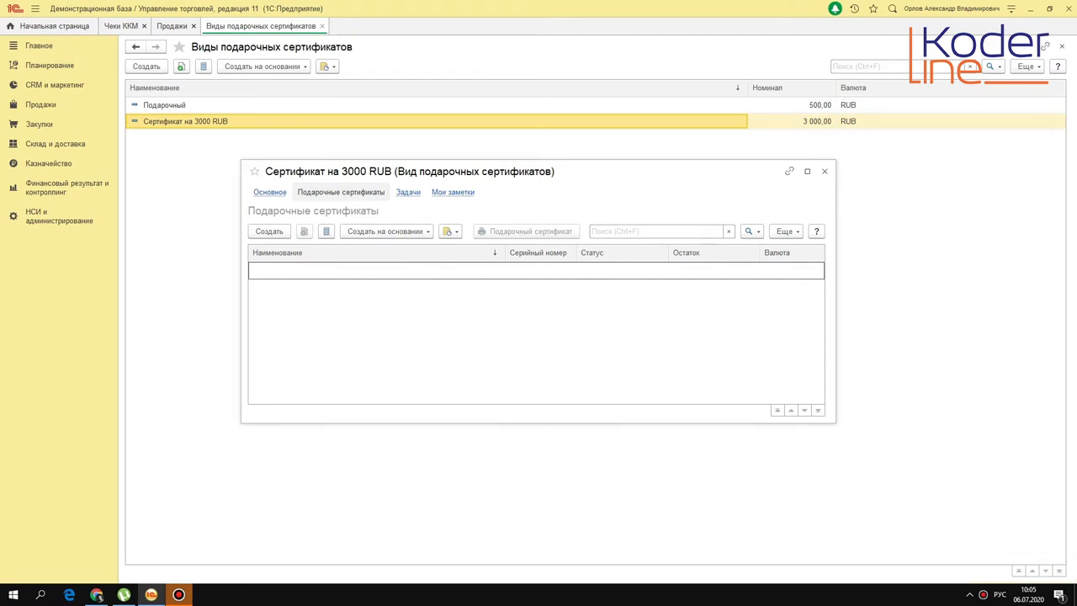
left_click(825, 171)
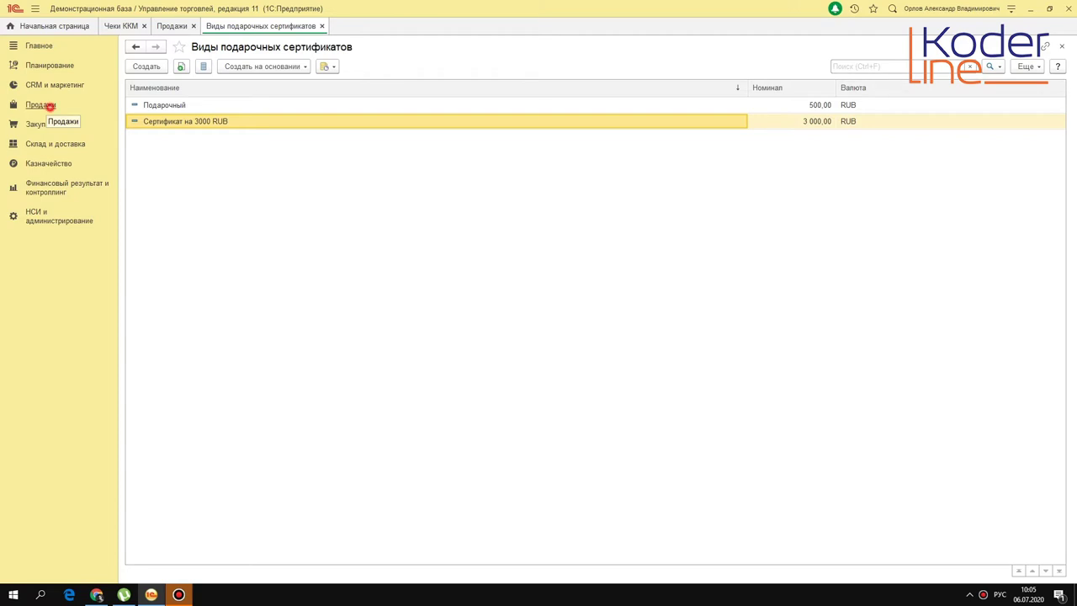
left_click(51, 107)
- Create a new cash receipt for a gift certificate sale and open a new cash shift
left_click(159, 383)
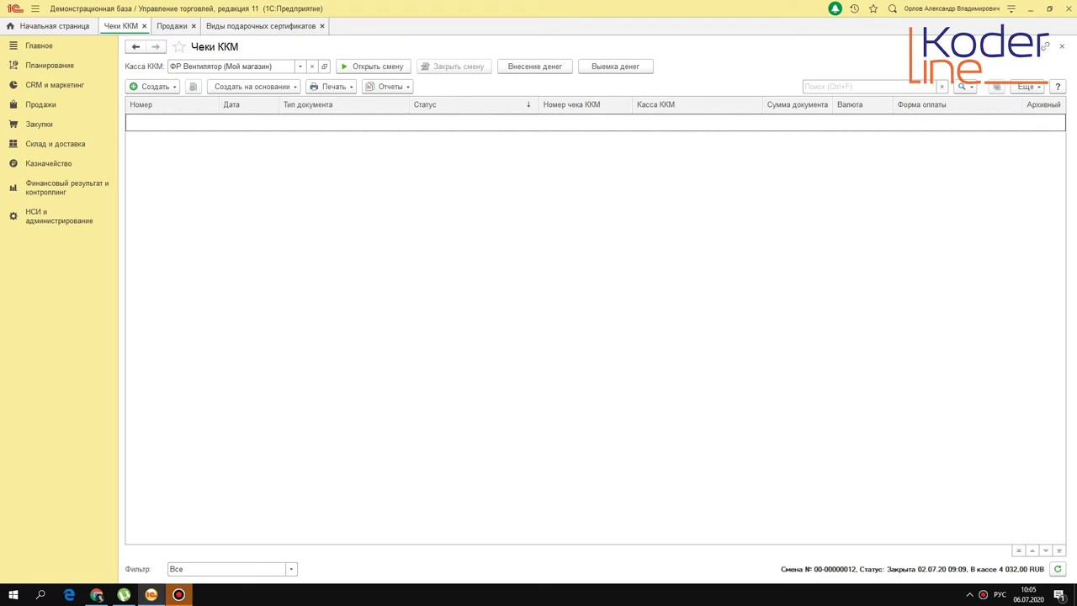
left_click(154, 86)
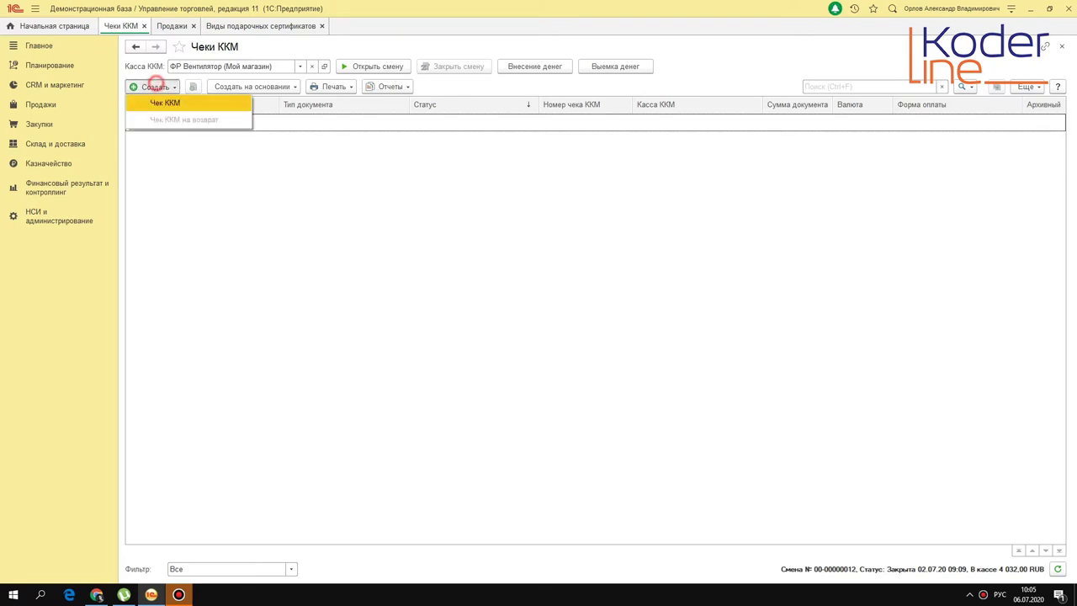
left_click(181, 104)
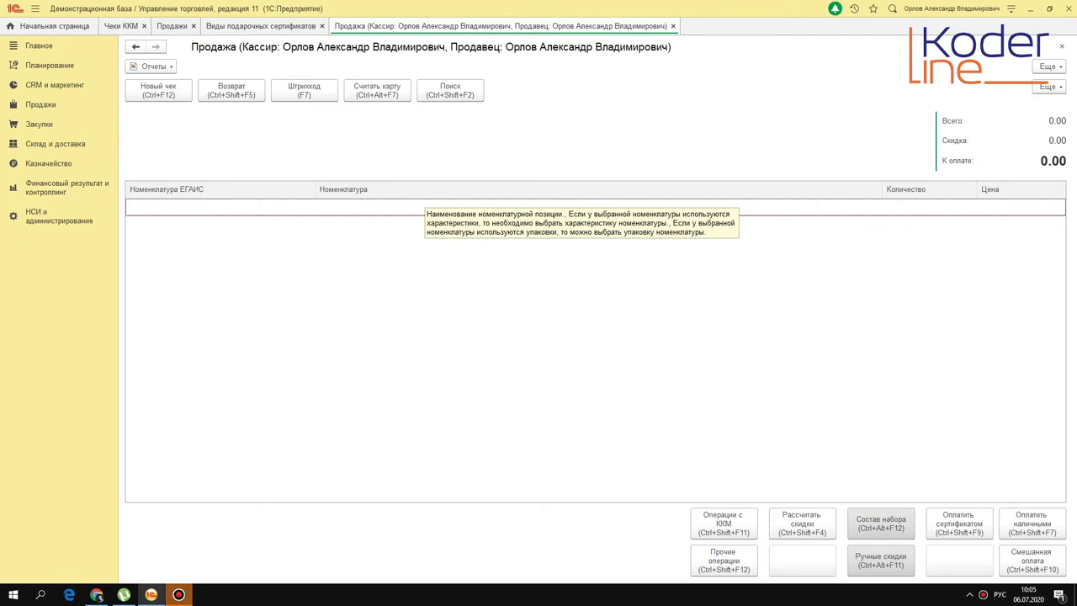
left_click(722, 561)
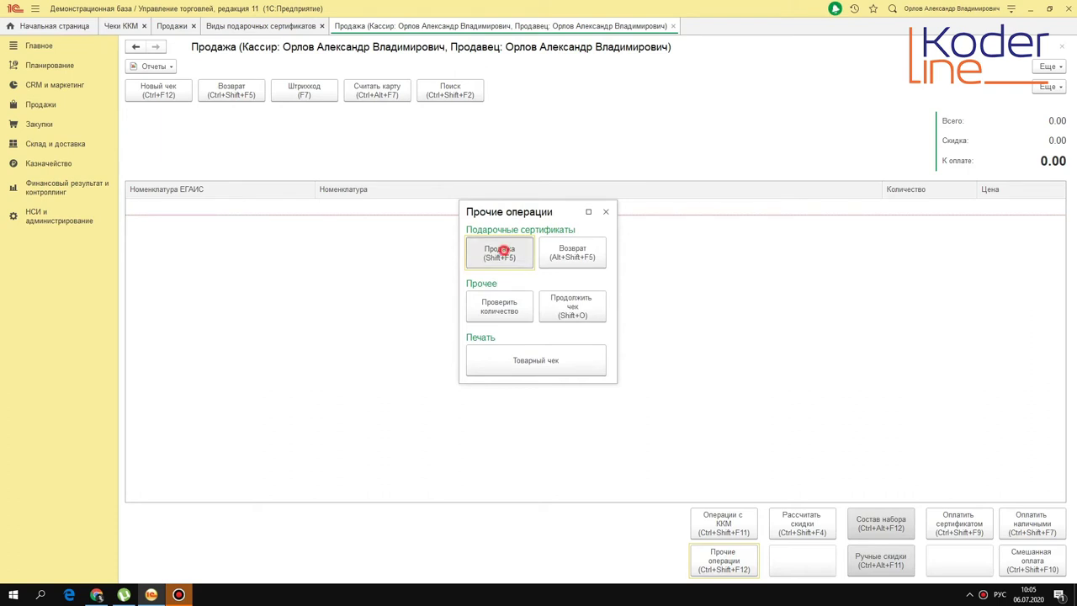
left_click(503, 249)
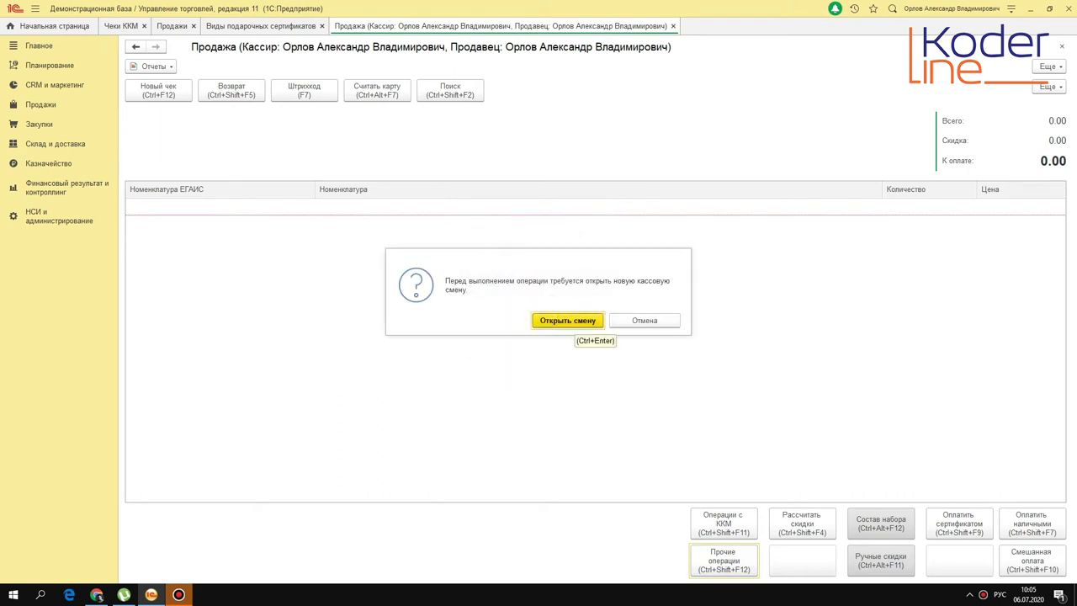
left_click(577, 319)
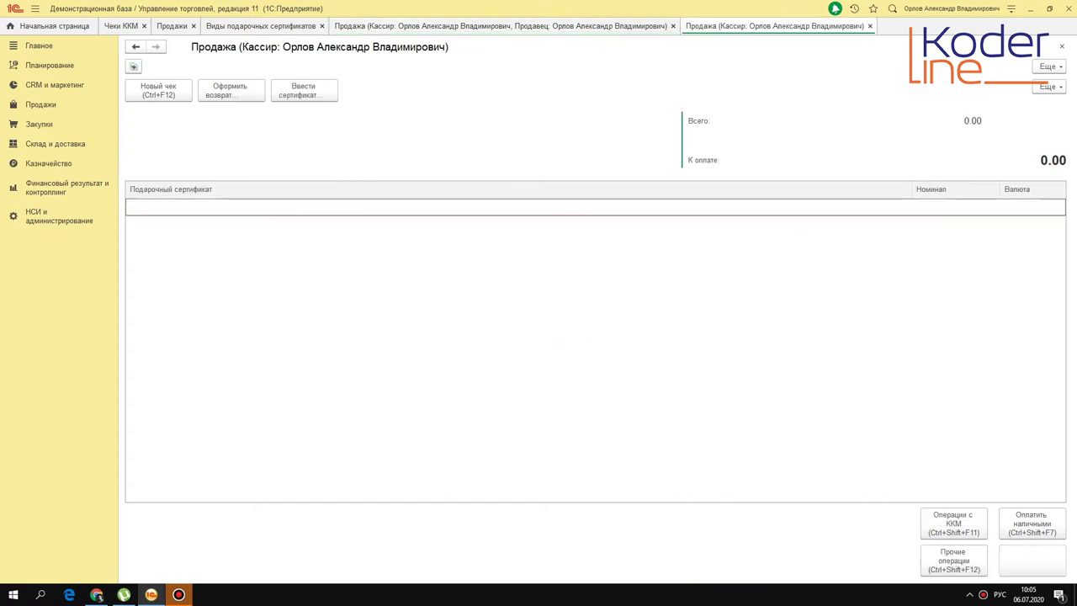
- Enter certificate barcode 00005 so Сертификат на 3000 RUB appears at 3 000,00 RUB
left_click(304, 90)
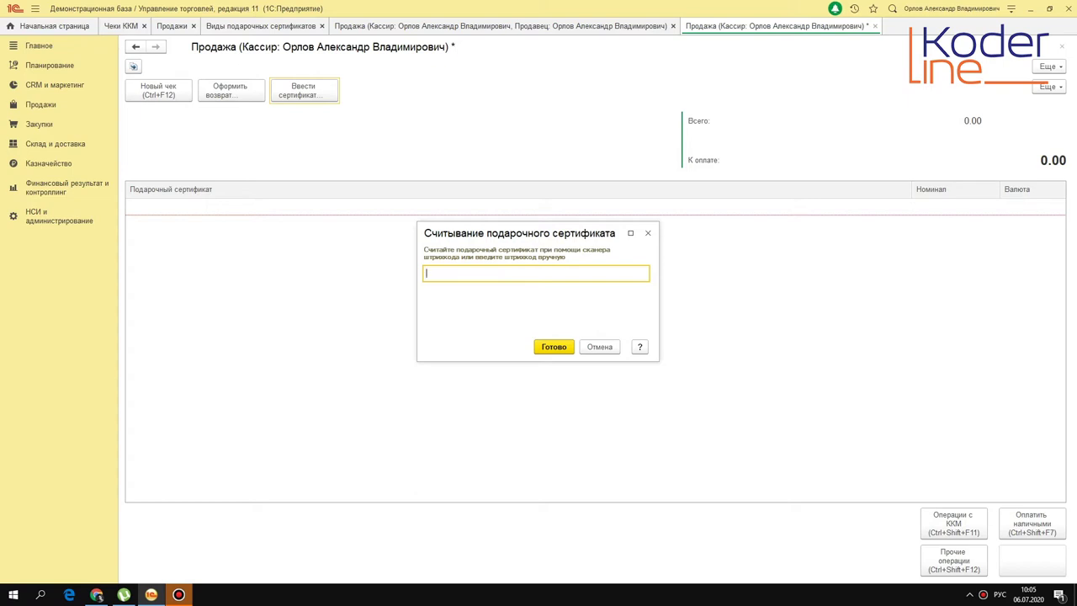
type("00005")
double_click(467, 273)
left_click(554, 347)
left_click(188, 207)
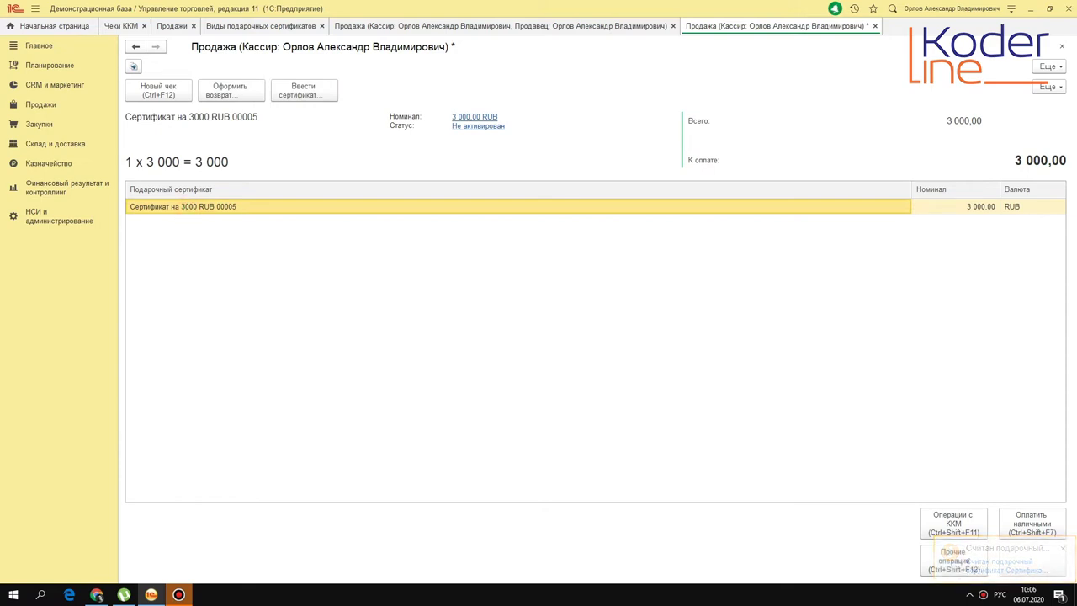
left_click(216, 202)
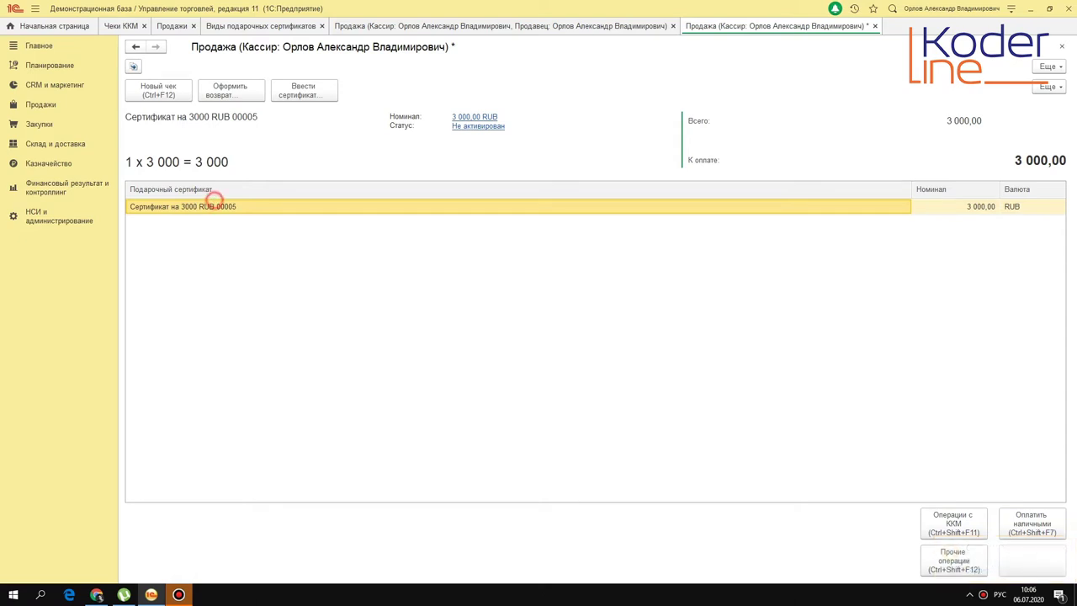
- Open the Сертификат на 3000 RUB type and its Подарочные сертификаты tab
left_click(284, 25)
double_click(227, 122)
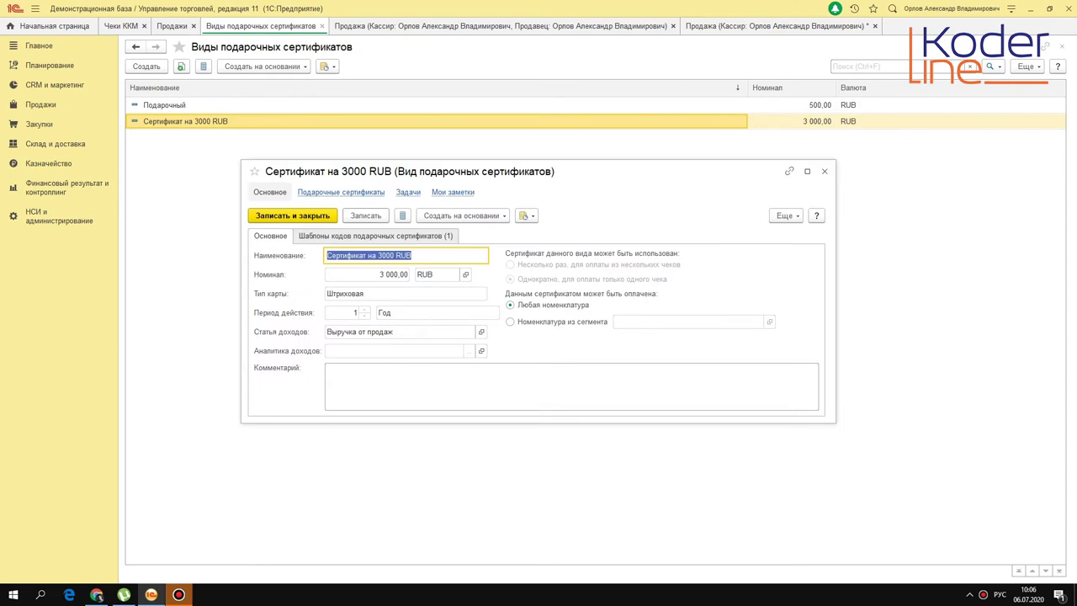
left_click(336, 192)
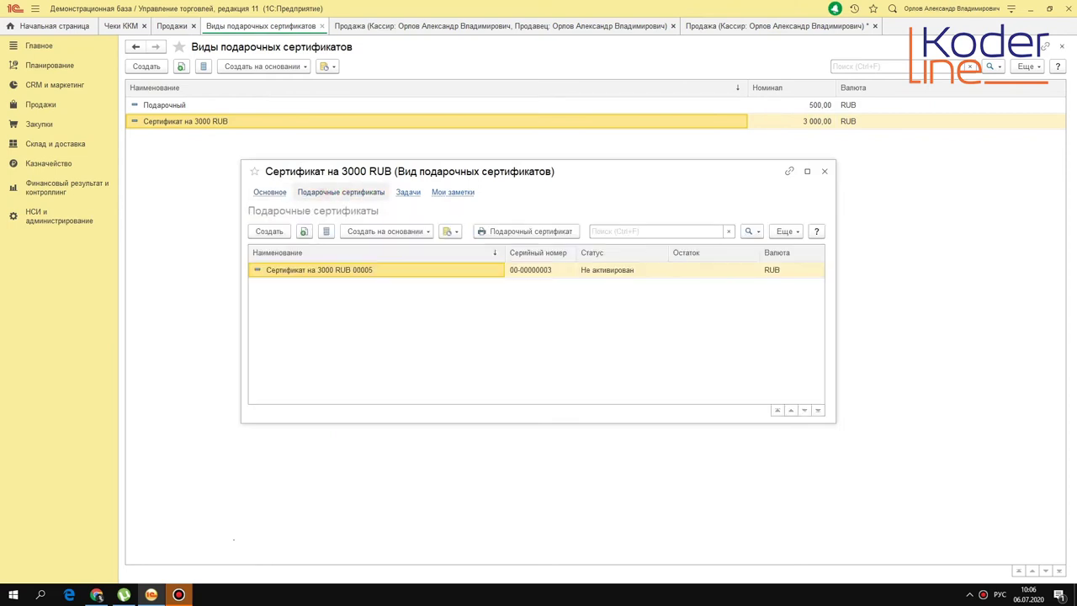
- Point out that certificate 00005 is Не активирован with an empty balance
left_click(622, 269)
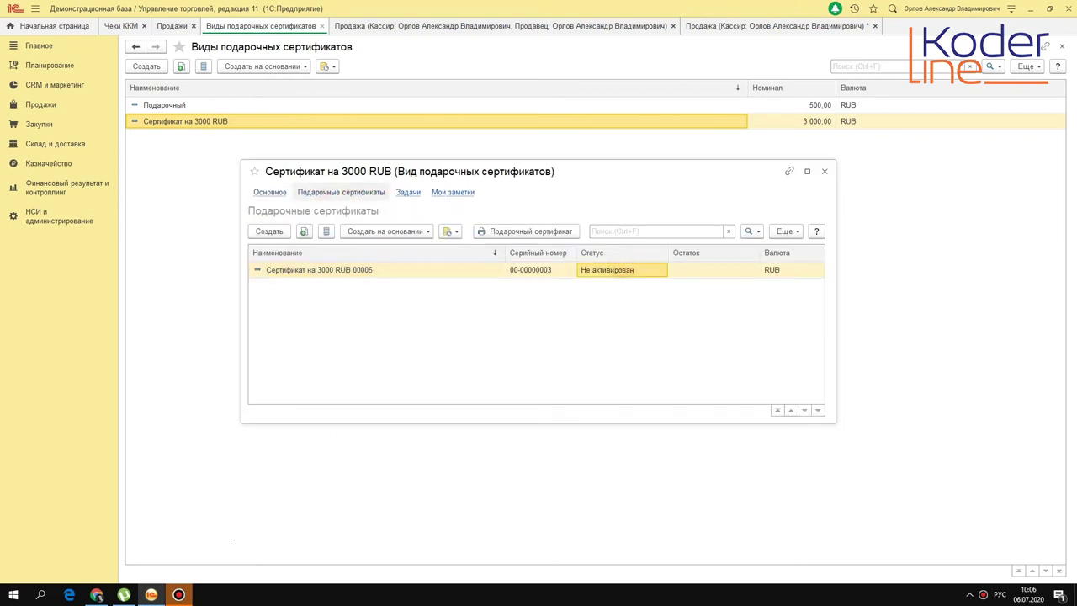
left_click(714, 271)
left_click(310, 270)
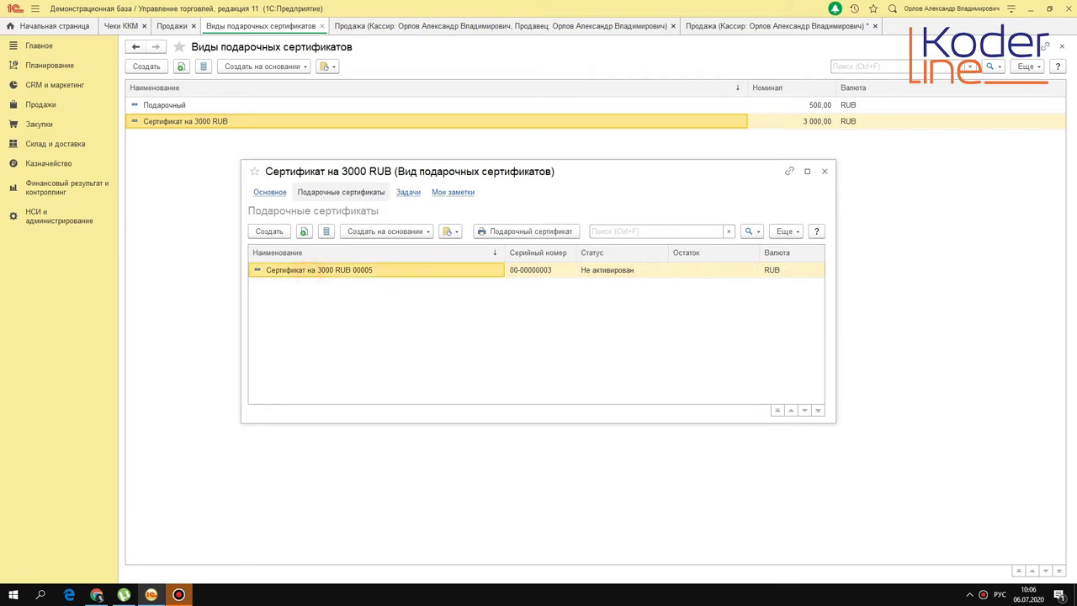
left_click(602, 270)
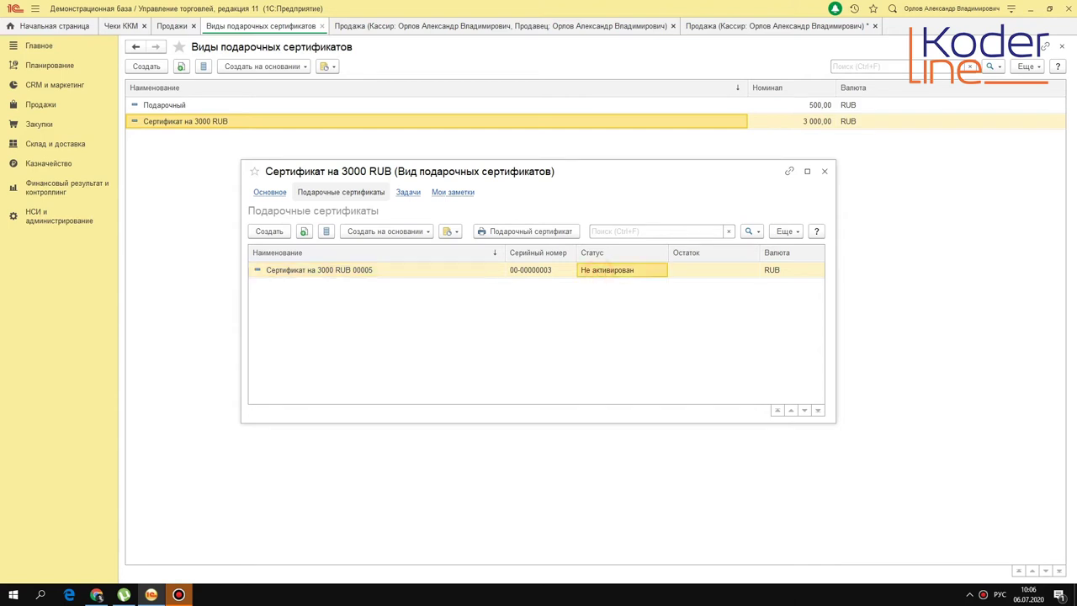
left_click(747, 271)
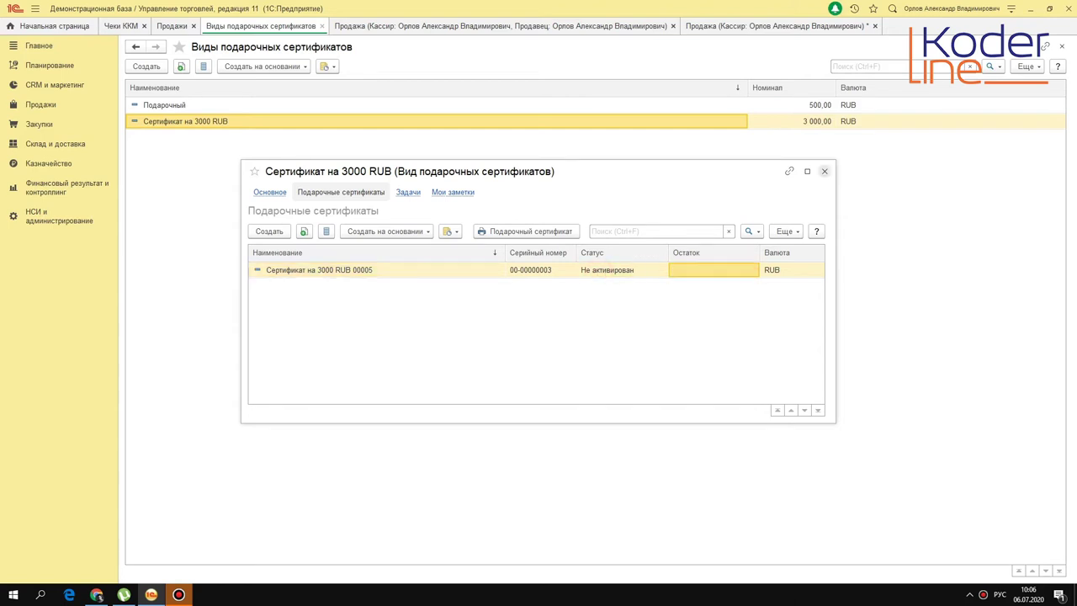
- Pay the gift certificate sale with 3000 RUB cash and punch the receipt with 0.00 change
left_click(824, 171)
left_click(714, 25)
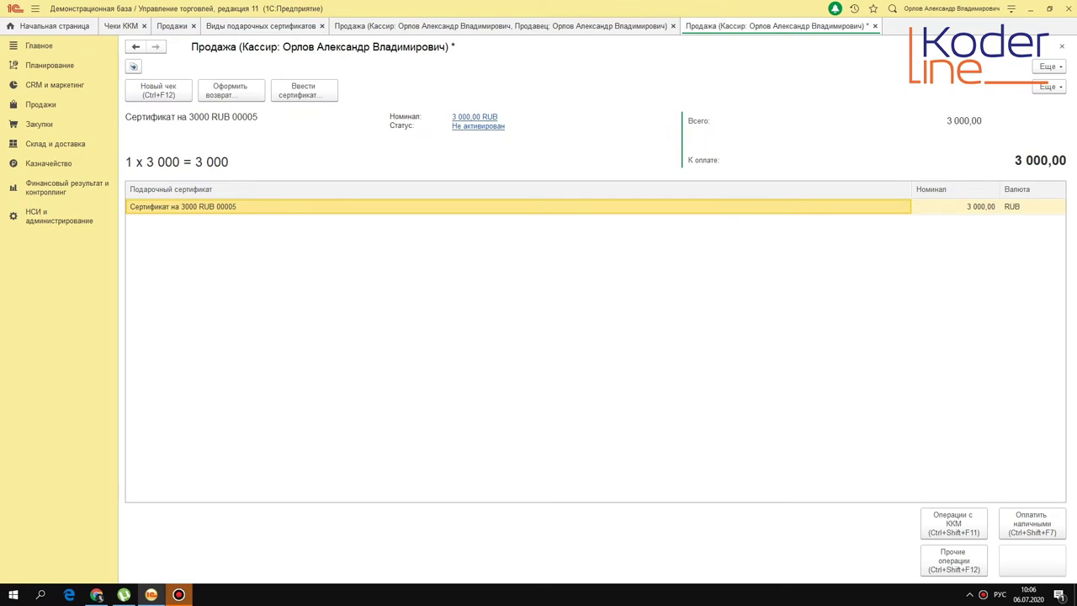
left_click(1051, 524)
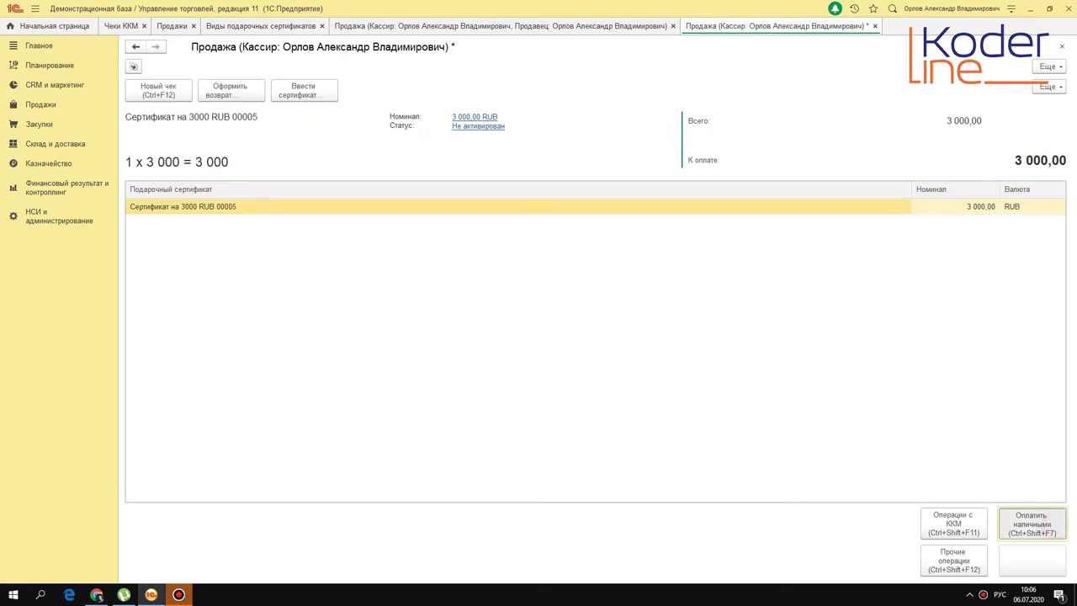
type("3000")
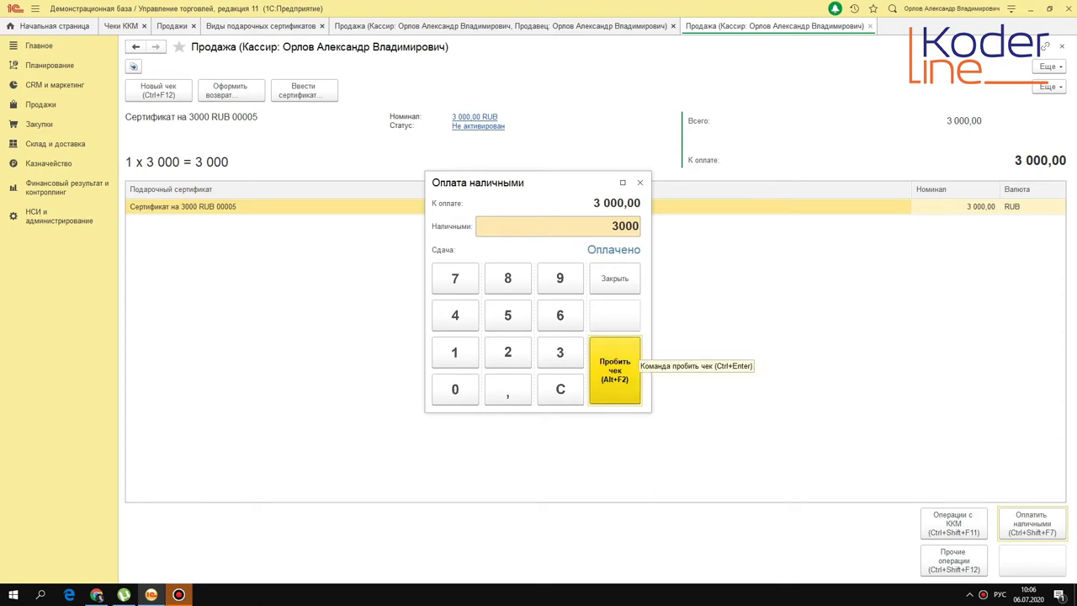
left_click(614, 370)
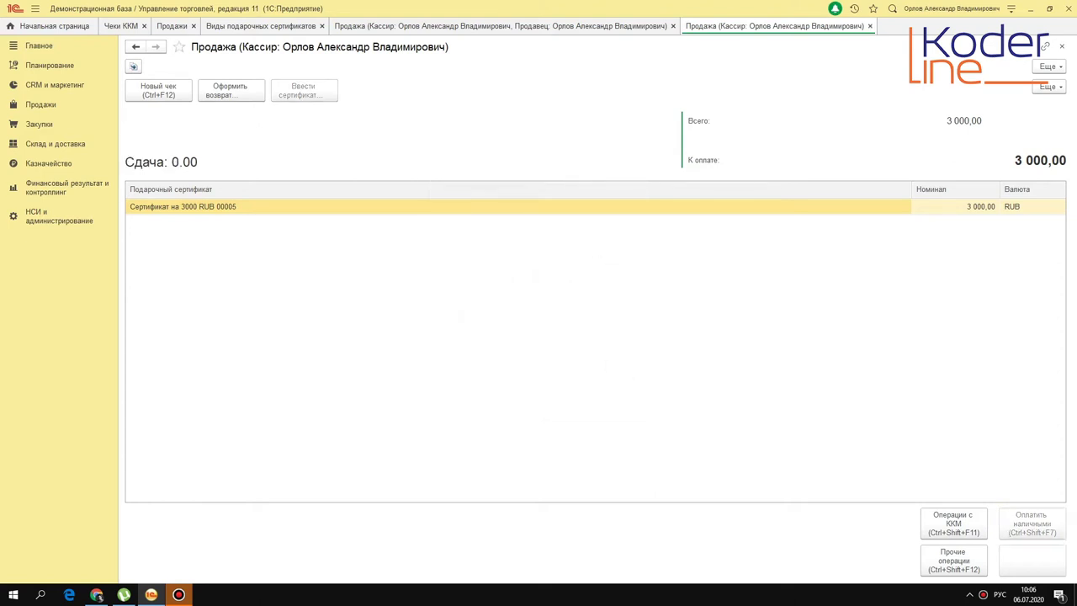
left_click(267, 25)
- Open the Сертификат на 3000 RUB type and confirm certificate 00005 is Активирован with a 3 000 balance
double_click(245, 123)
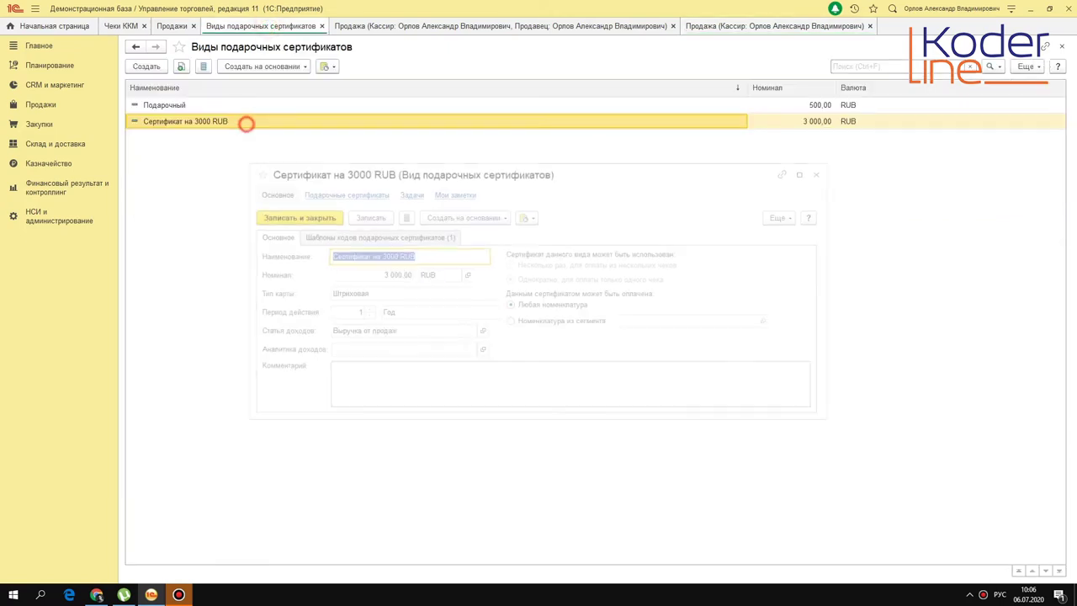
left_click(340, 192)
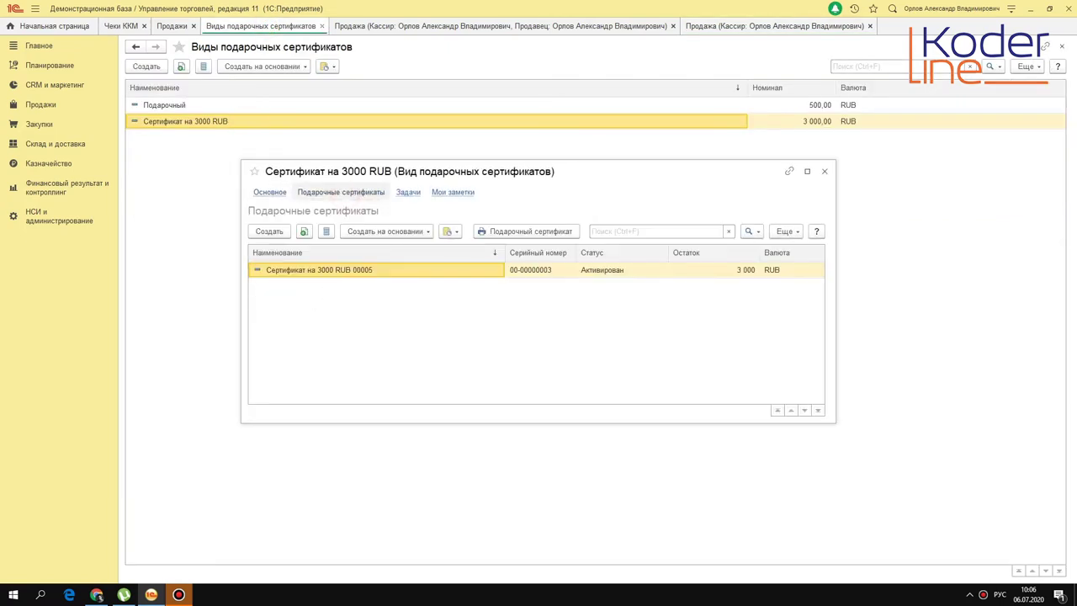
left_click(610, 271)
left_click(728, 270)
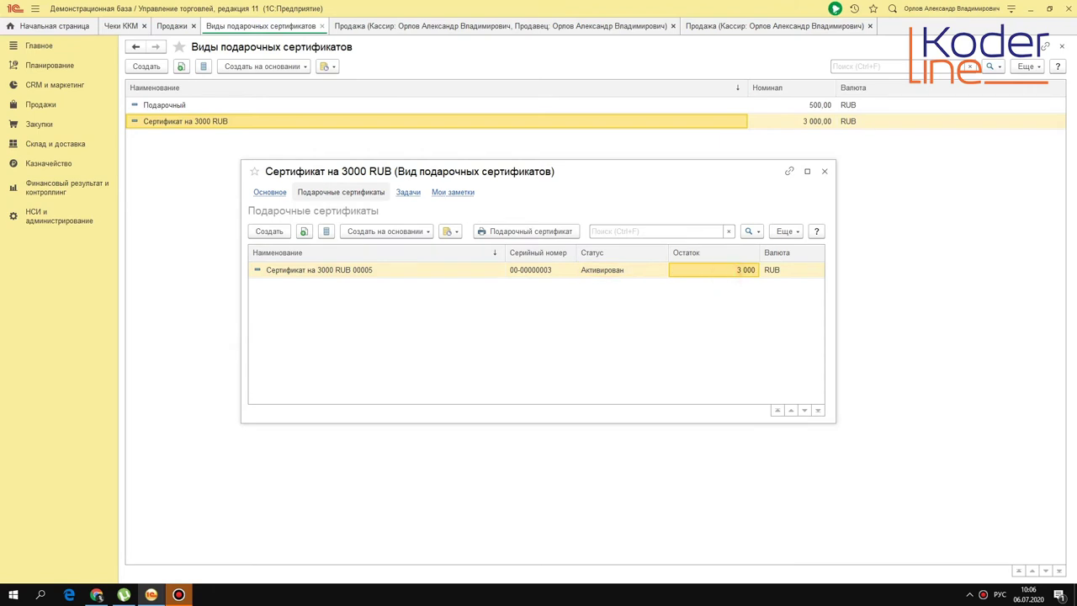
left_click(378, 271)
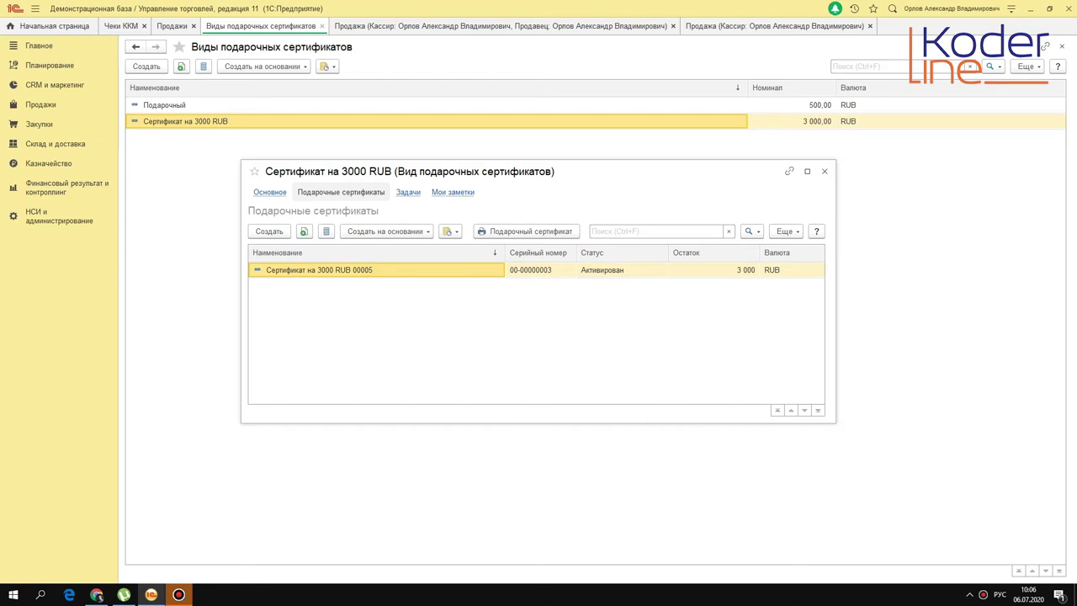
left_click(824, 171)
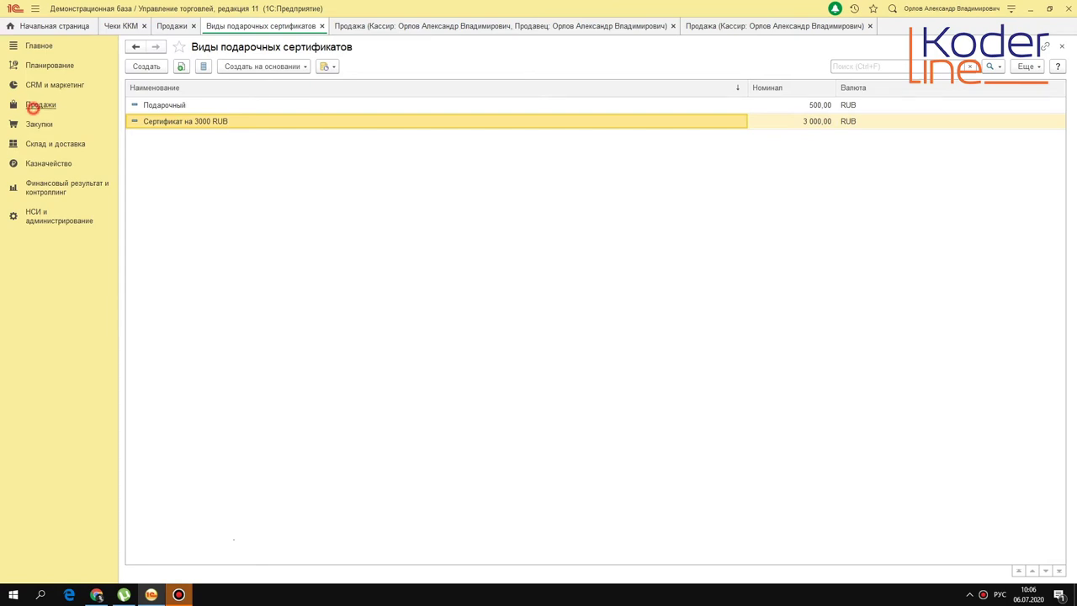
- Open Продажи > Чеки ККМ and widen the Тип документа column to read receipt ВР00-000001
left_click(34, 105)
left_click(161, 382)
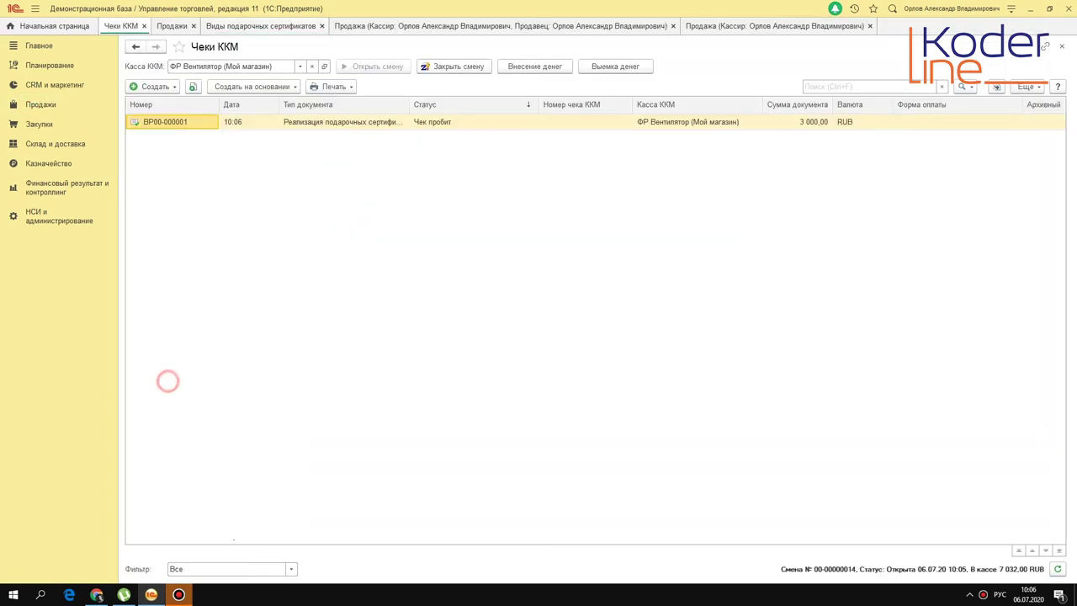
left_click(371, 122)
left_click_drag(410, 104, 445, 105)
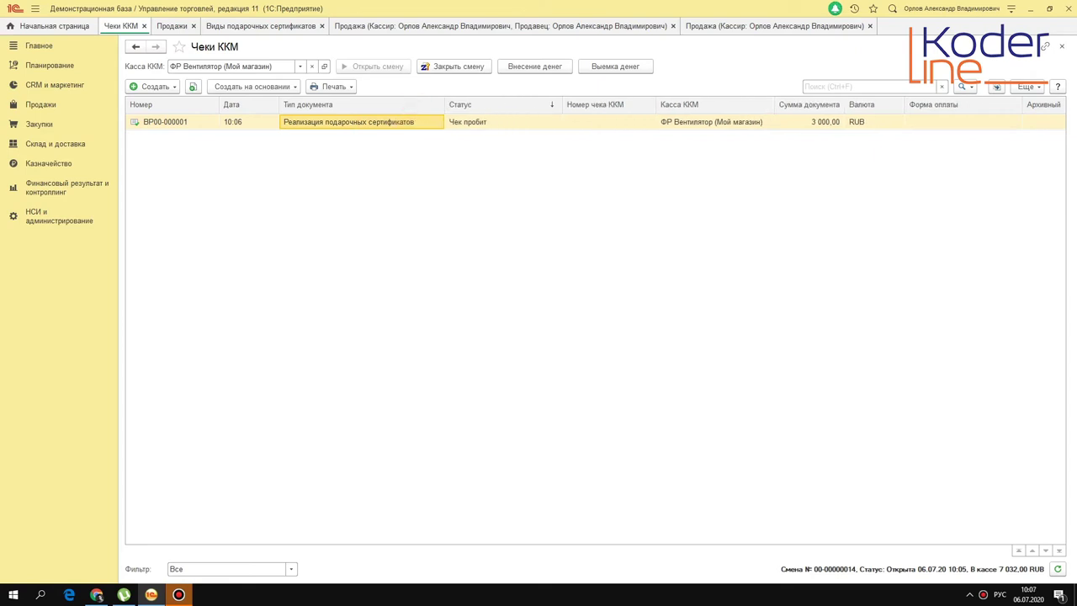
- Note receipt ВР00-000001 is Чек пробит and create a new Чек ККМ
left_click(152, 86)
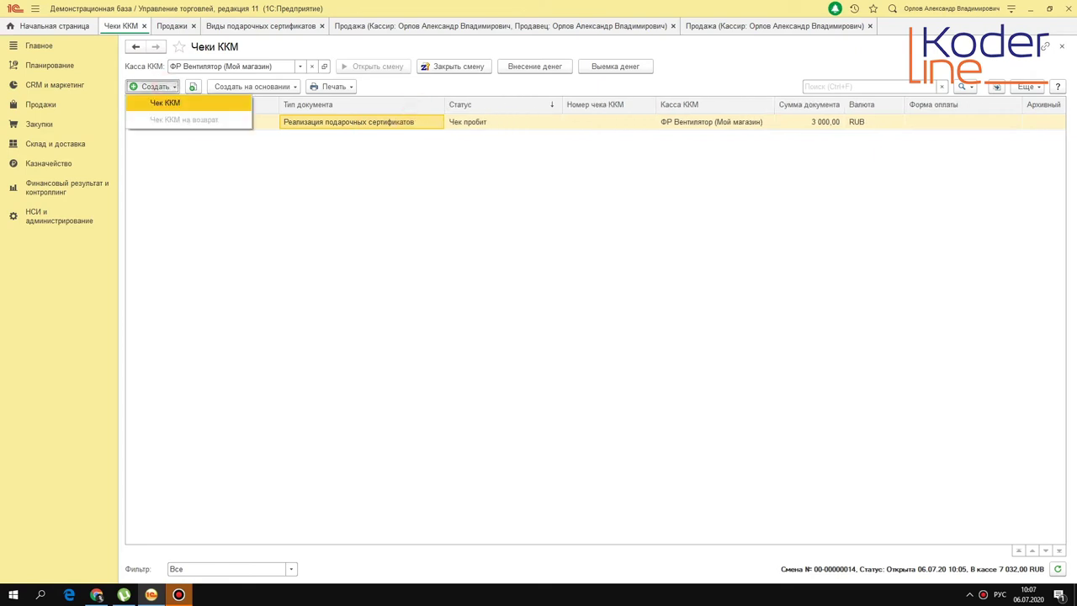
left_click(163, 104)
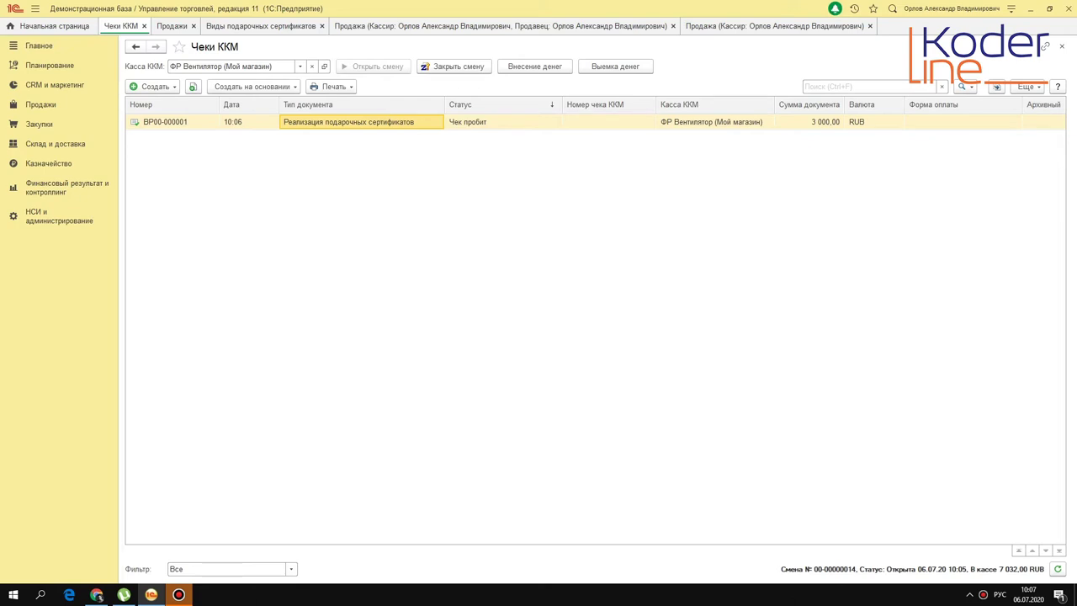
left_click(464, 123)
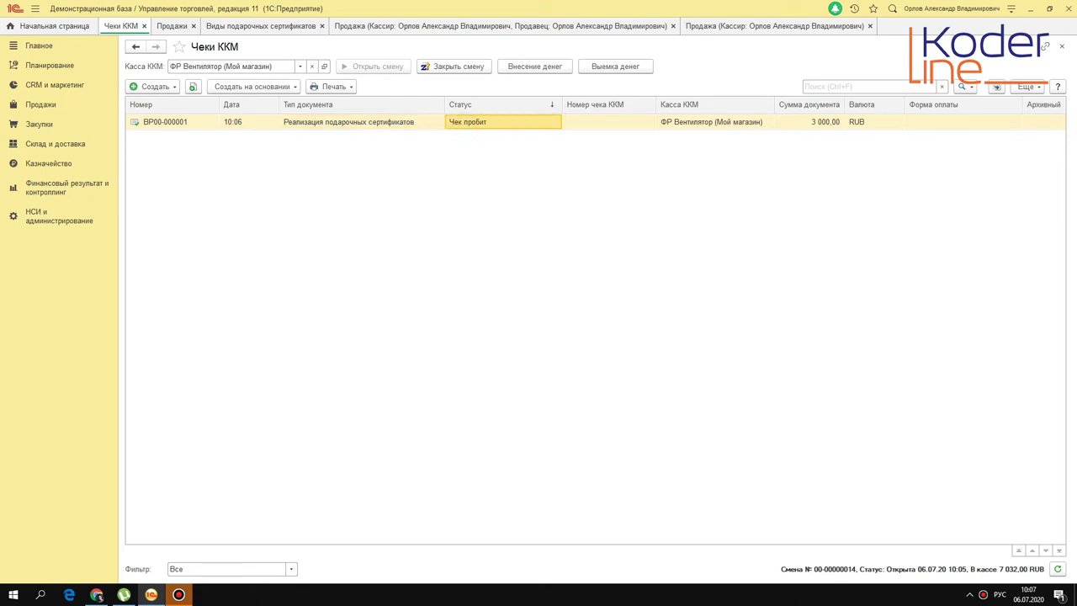
left_click(152, 86)
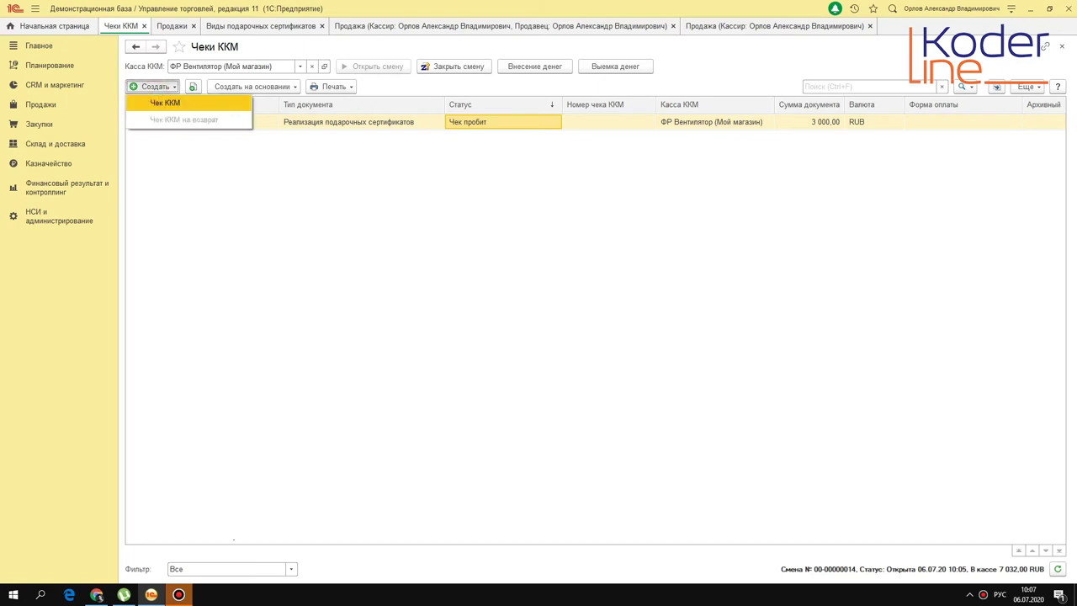
left_click(183, 103)
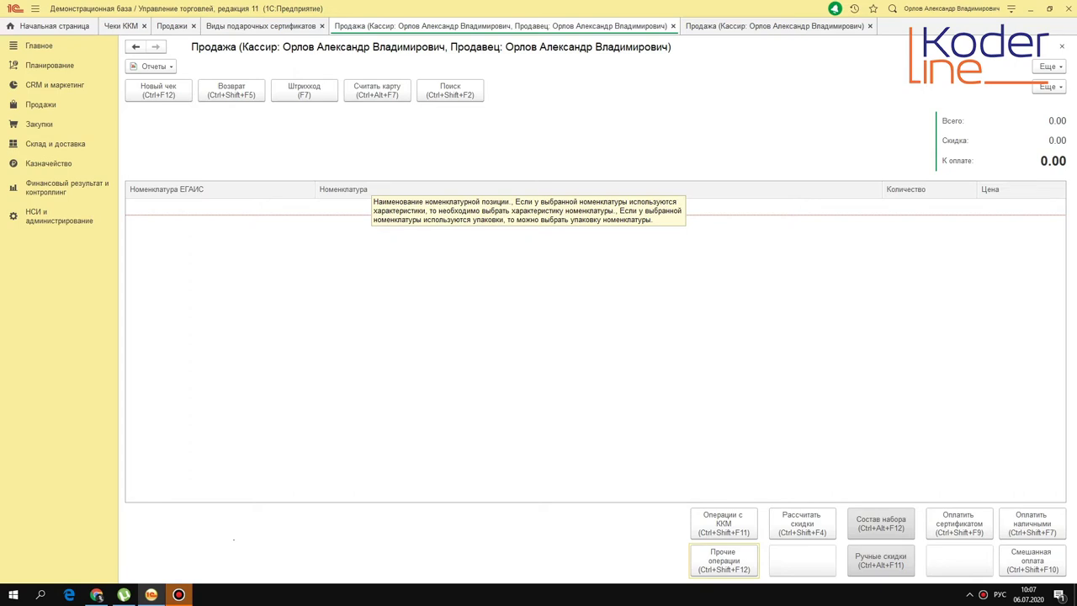
- Pick one window fan model 900 and one model 902, transferring both into the receipt for 7 200,00
left_click(450, 90)
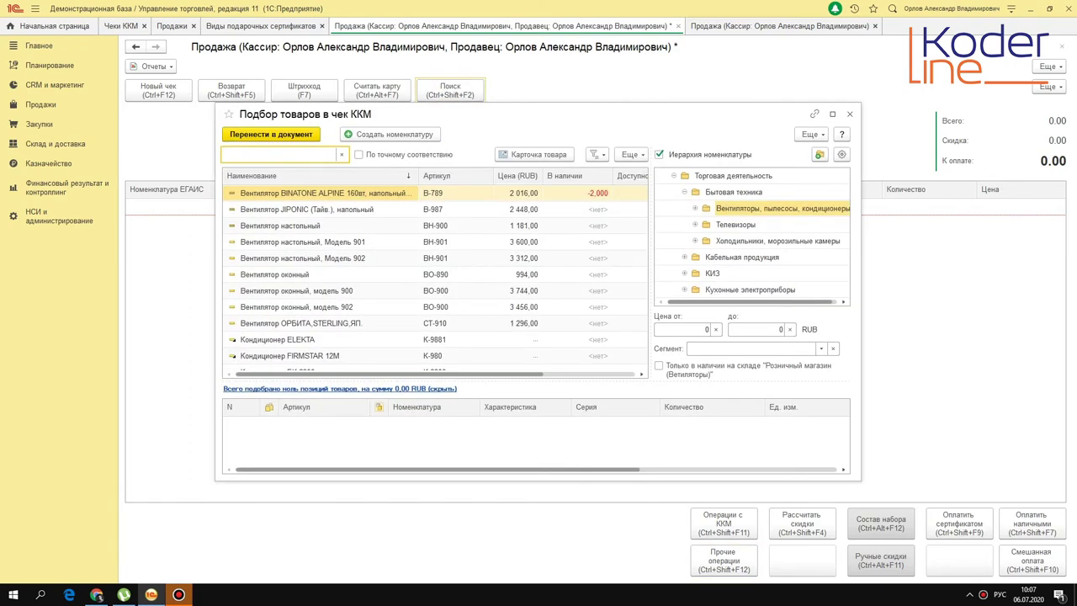
double_click(347, 287)
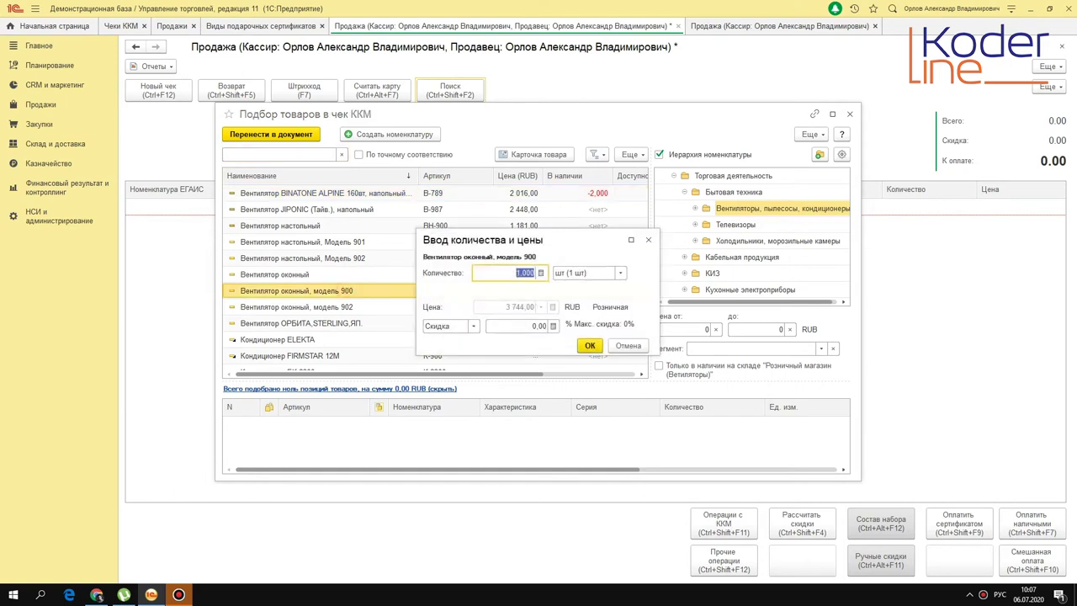
left_click(590, 345)
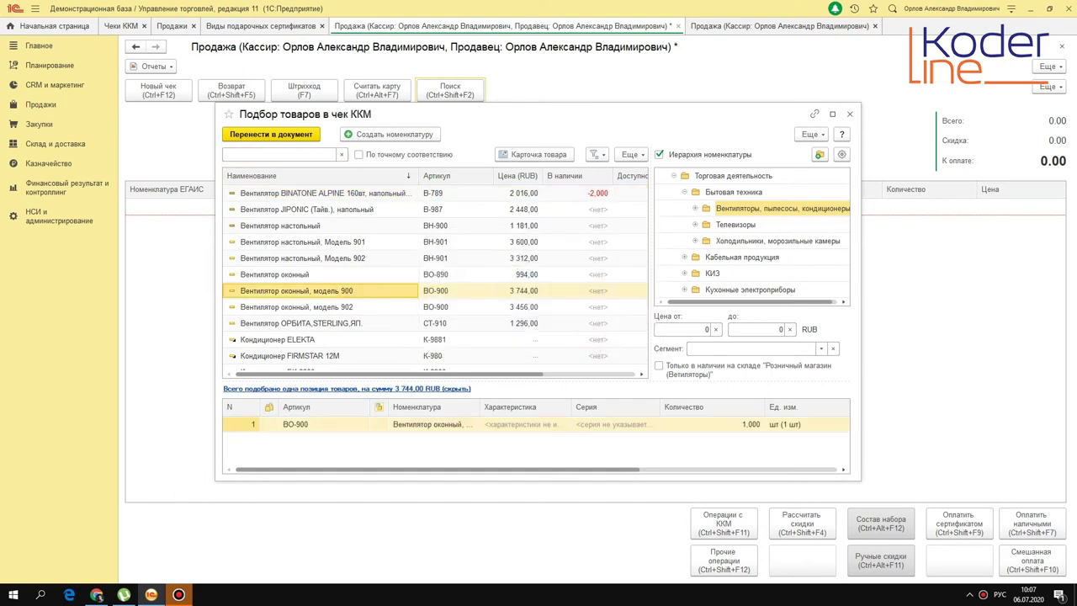
left_click(340, 306)
double_click(341, 307)
left_click(590, 345)
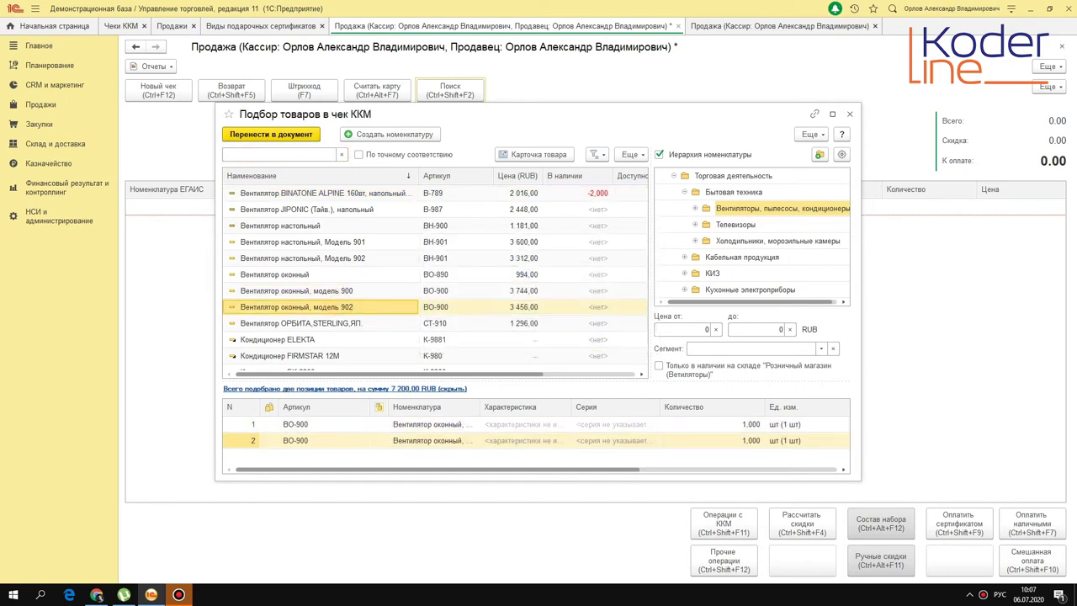
left_click(272, 131)
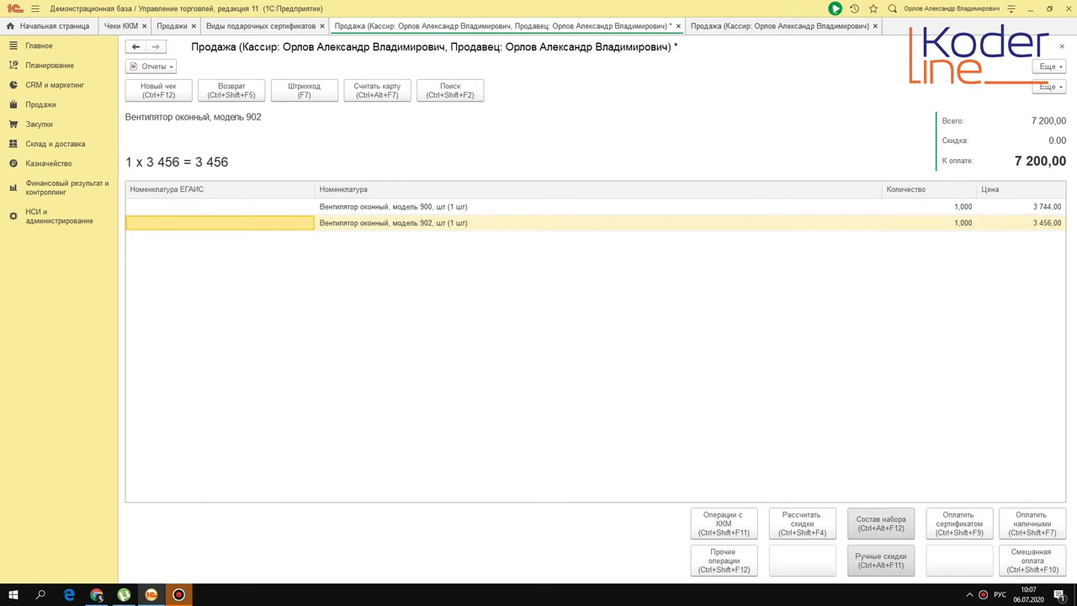
- Close the duplicate Продажа tab and bring up Смешанная оплата for the 7 200,00 receipt
left_click(876, 26)
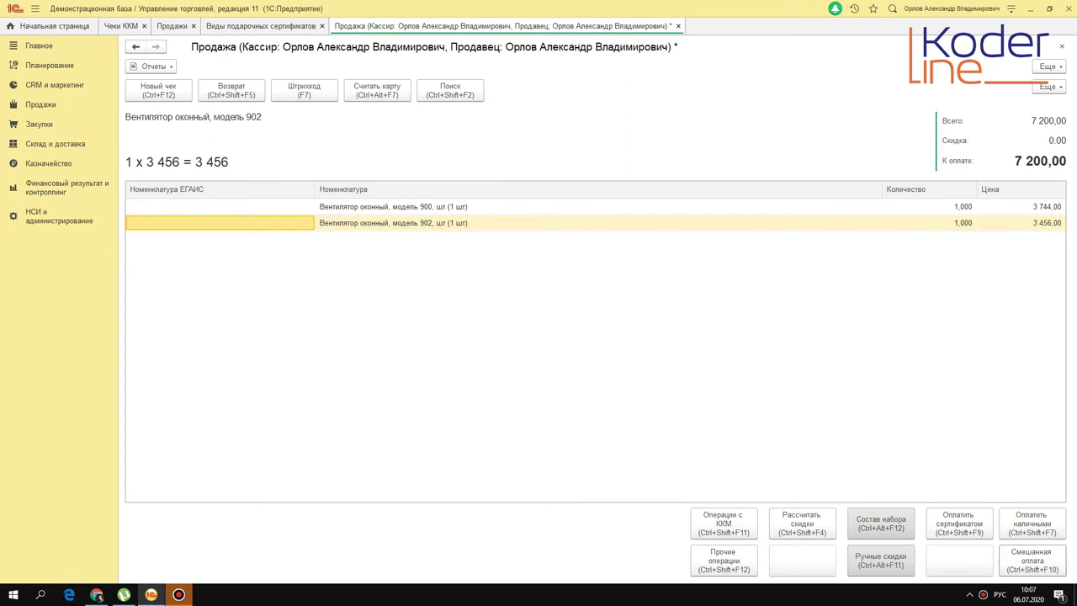
left_click(1033, 562)
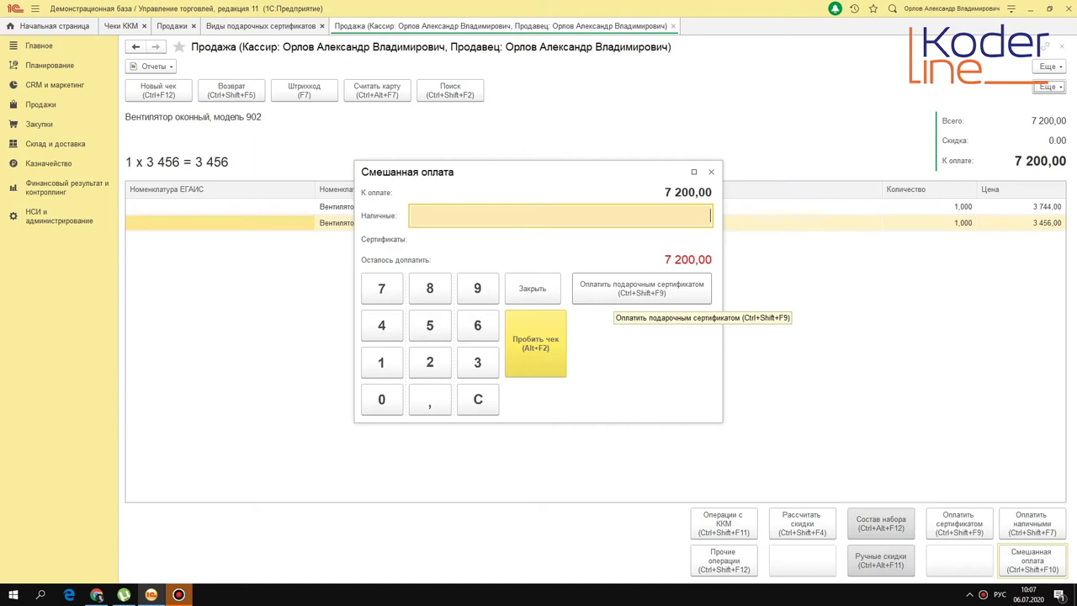
- Add gift certificate 00005 to the payment after removing the unusable certificate 00001
left_click(641, 289)
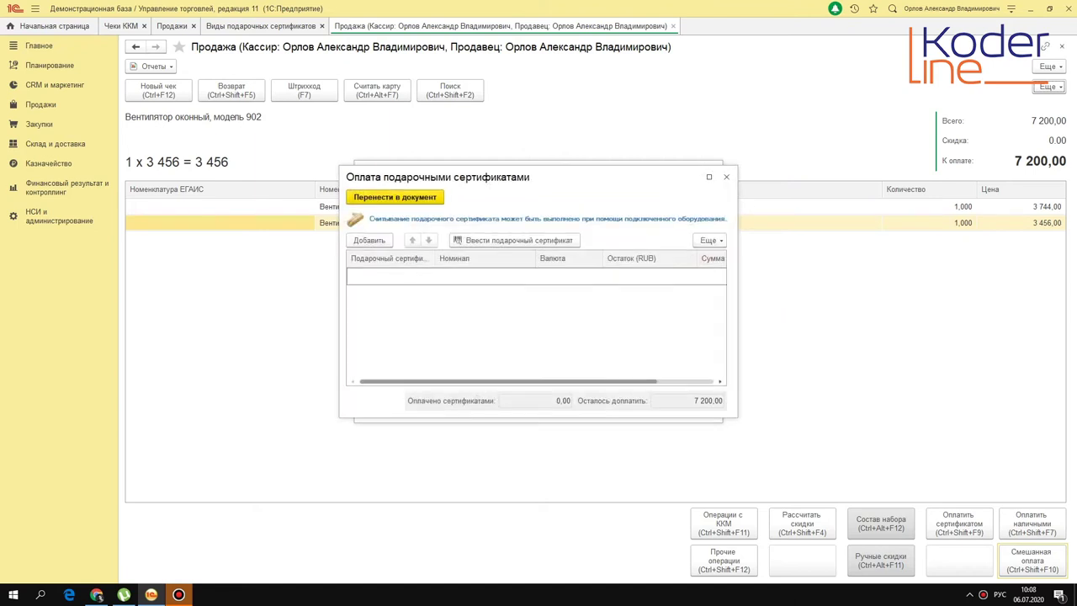
left_click(514, 240)
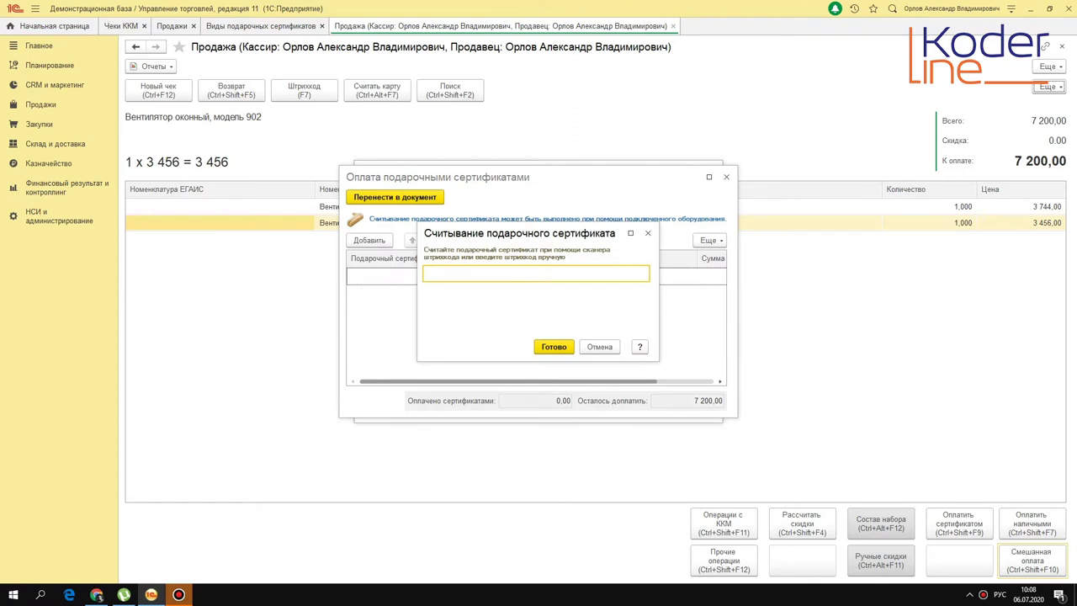
type("00001")
key("Return")
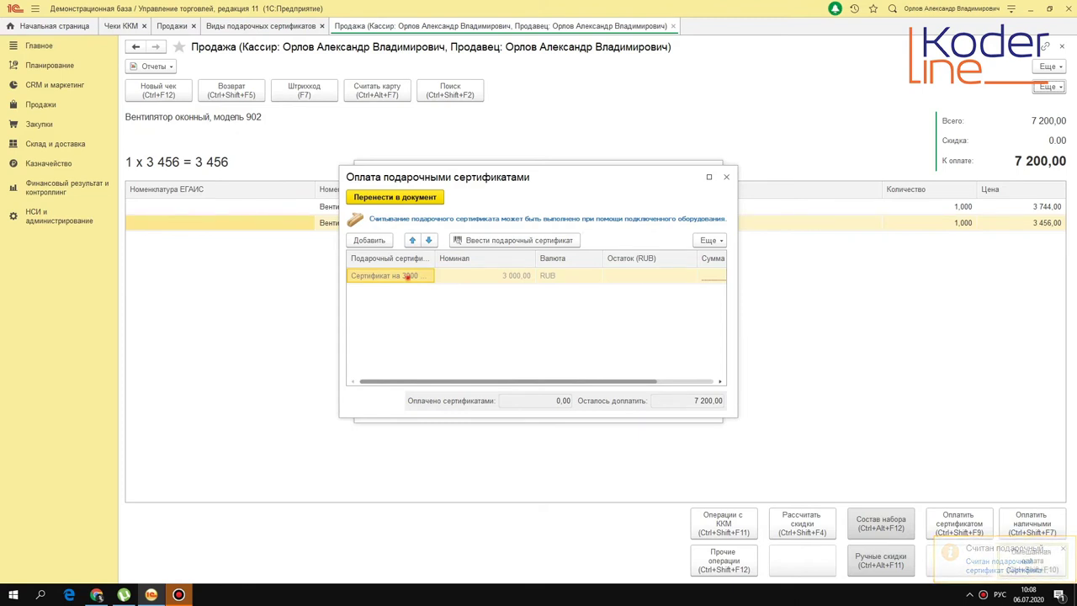
key("Delete")
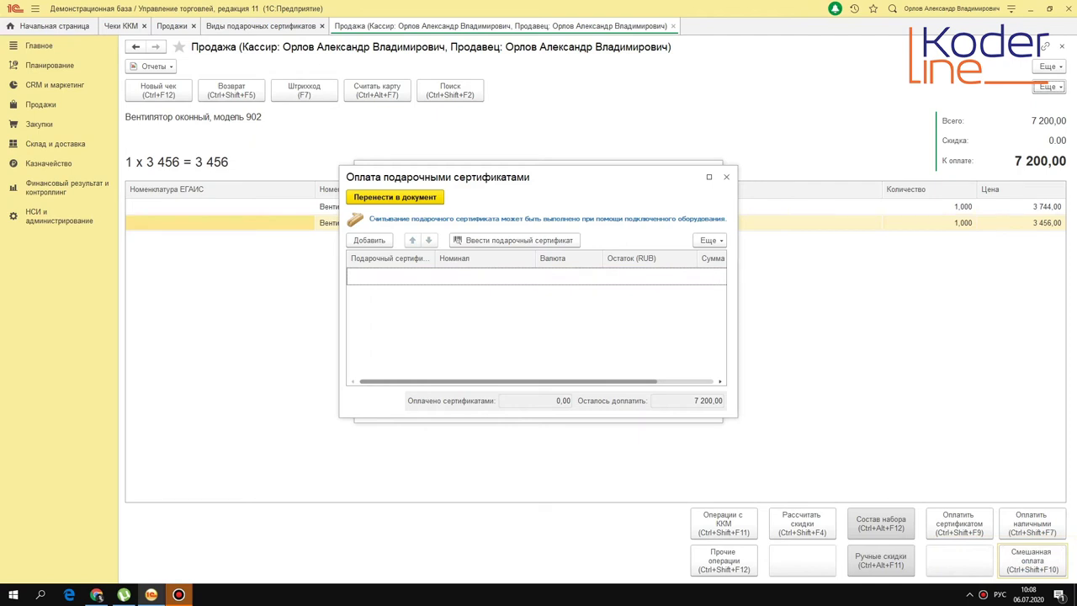
left_click(516, 240)
type("00005")
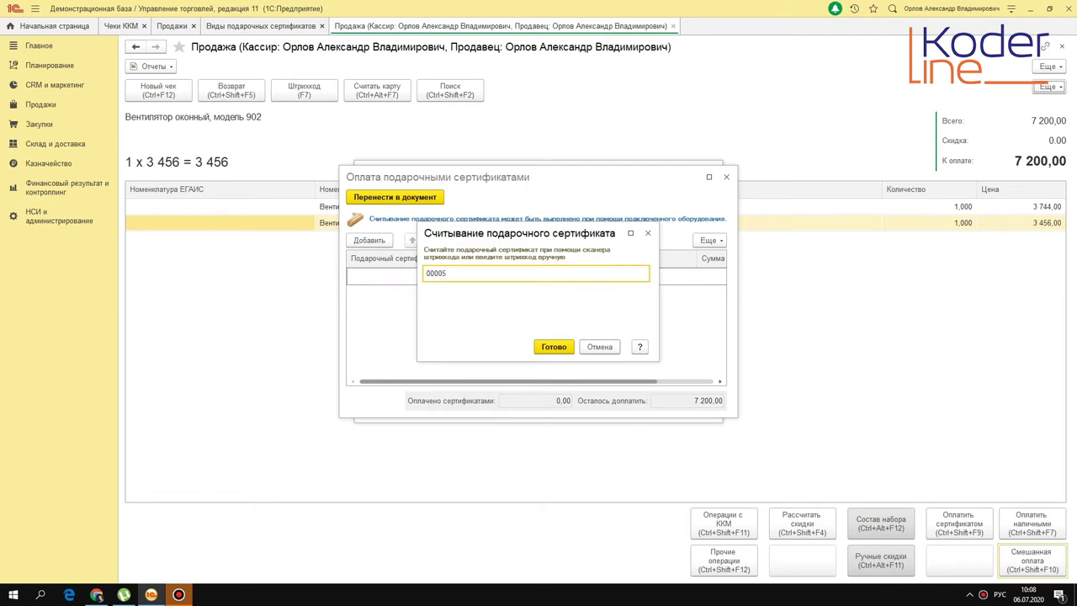
left_click(554, 347)
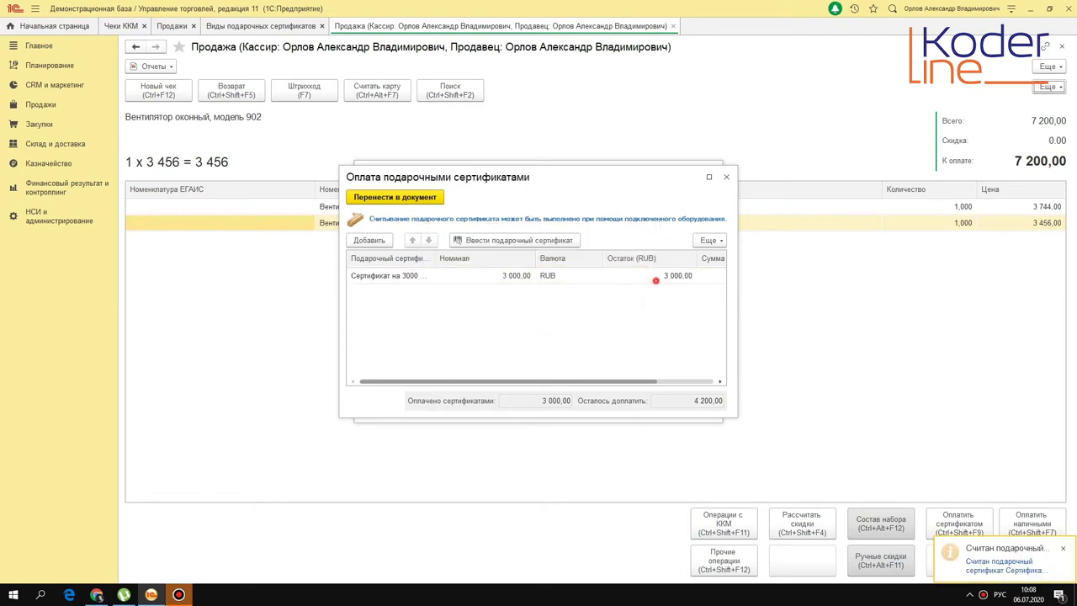
- Review the certificate amounts, apply the 3 000,00 certificate payment, and enter 4200 in Наличные
left_click(651, 278)
left_click(502, 282)
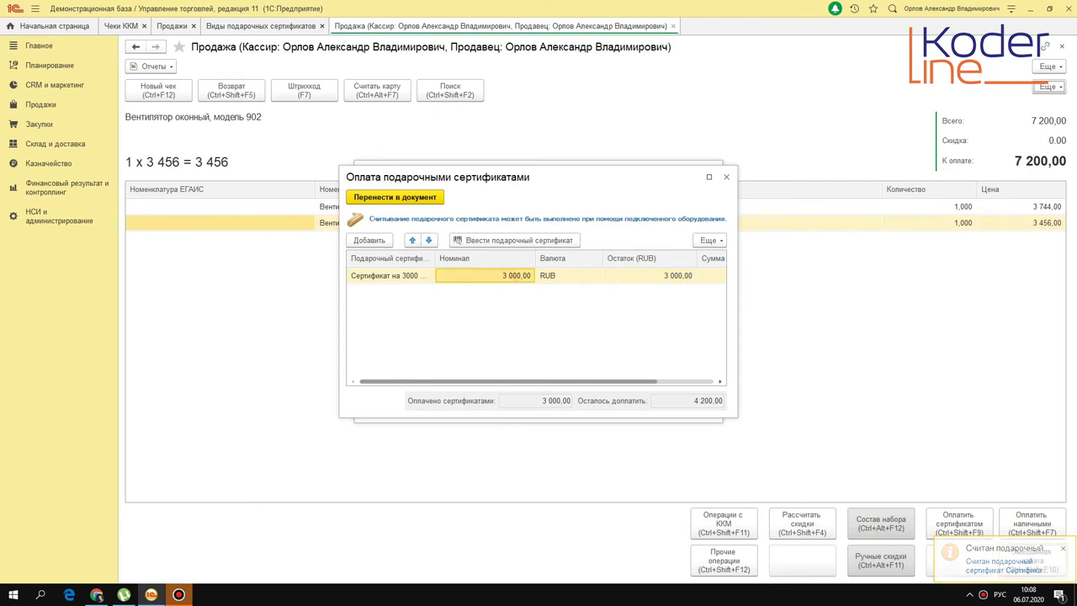
left_click(668, 276)
left_click_drag(625, 382, 681, 381)
left_click(509, 401)
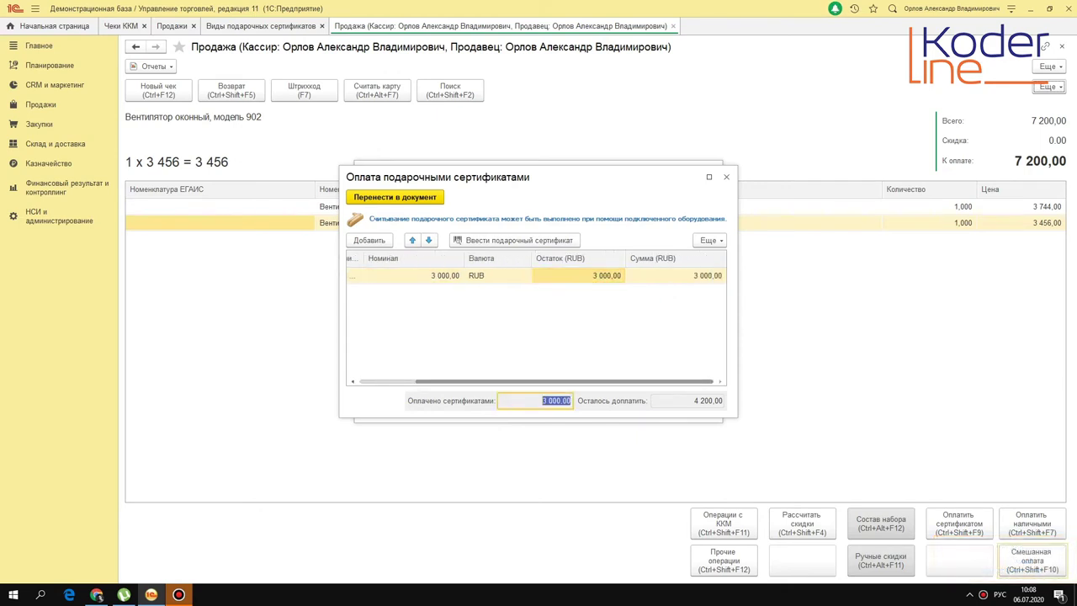
left_click(697, 401)
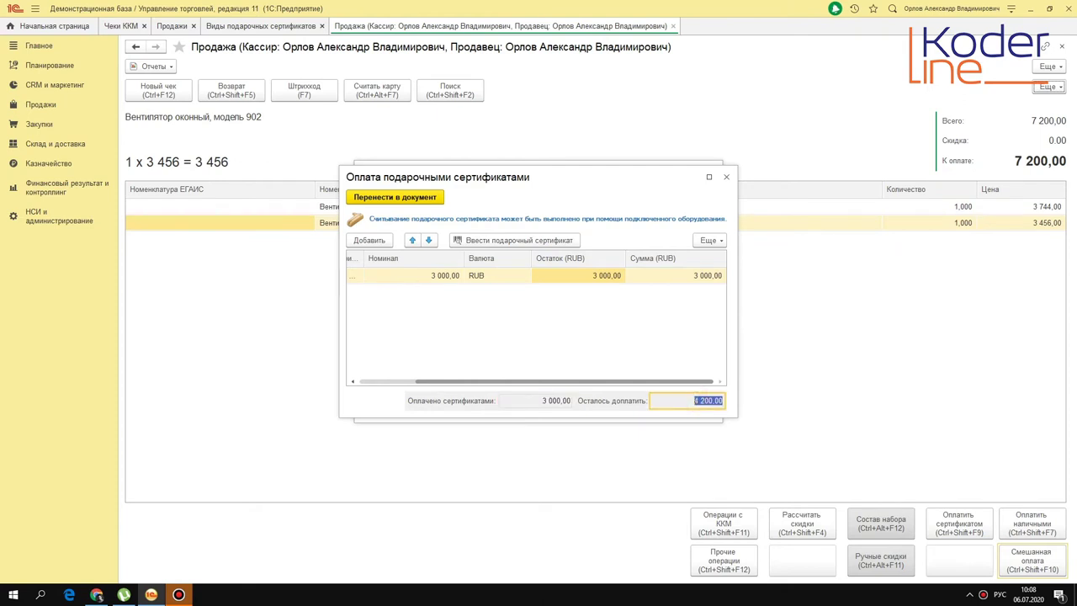
left_click(412, 197)
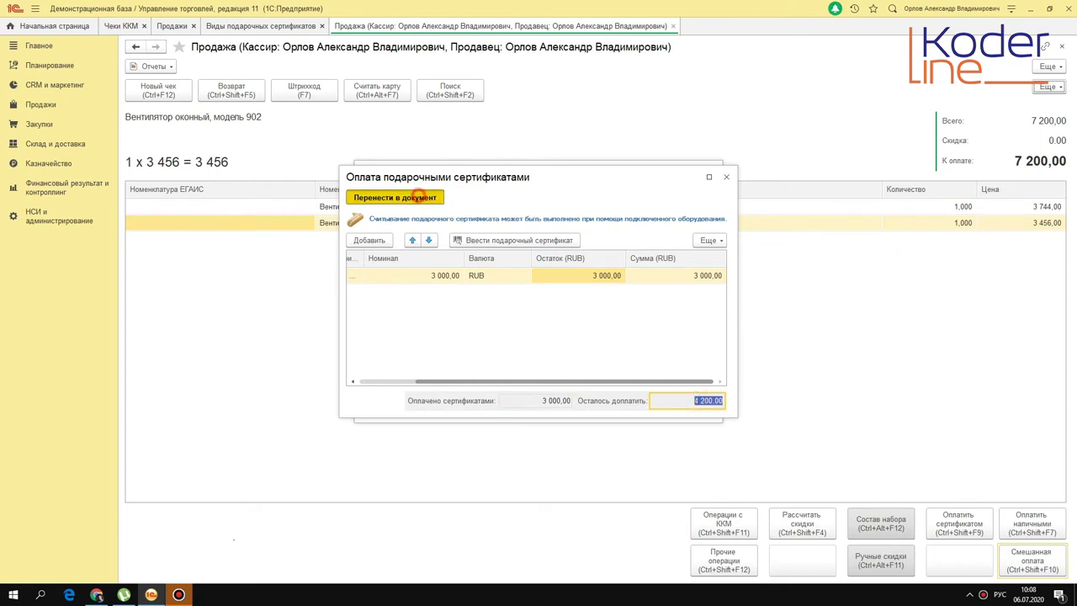
left_click(644, 216)
type("4200")
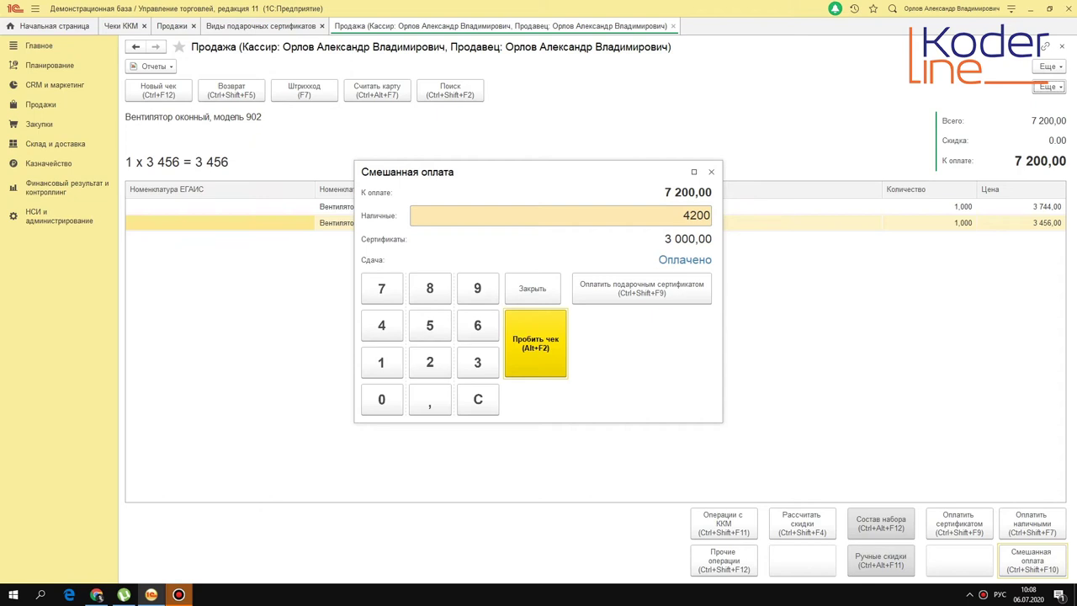
- Punch the mixed-payment receipt with 0.00 change, close the sale, and go back to certificate types
left_click(651, 214)
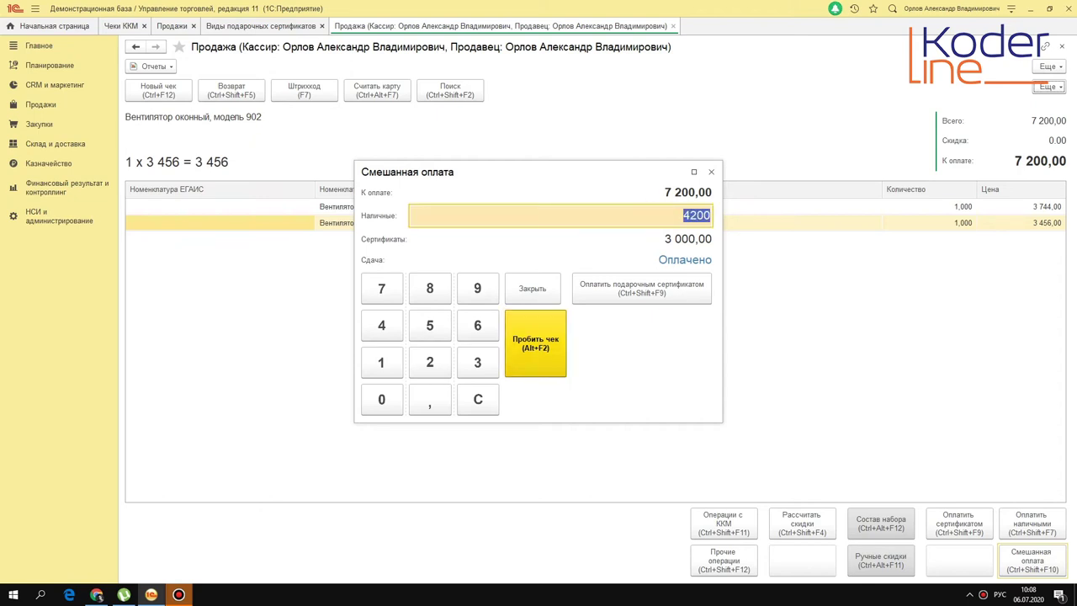
left_click(543, 320)
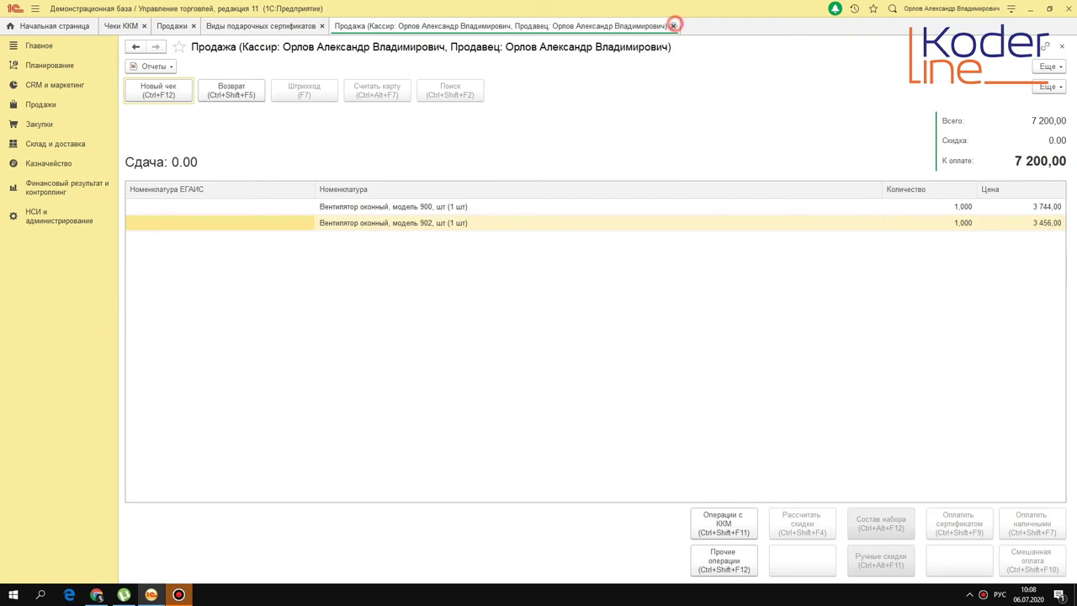
left_click(673, 26)
left_click(246, 26)
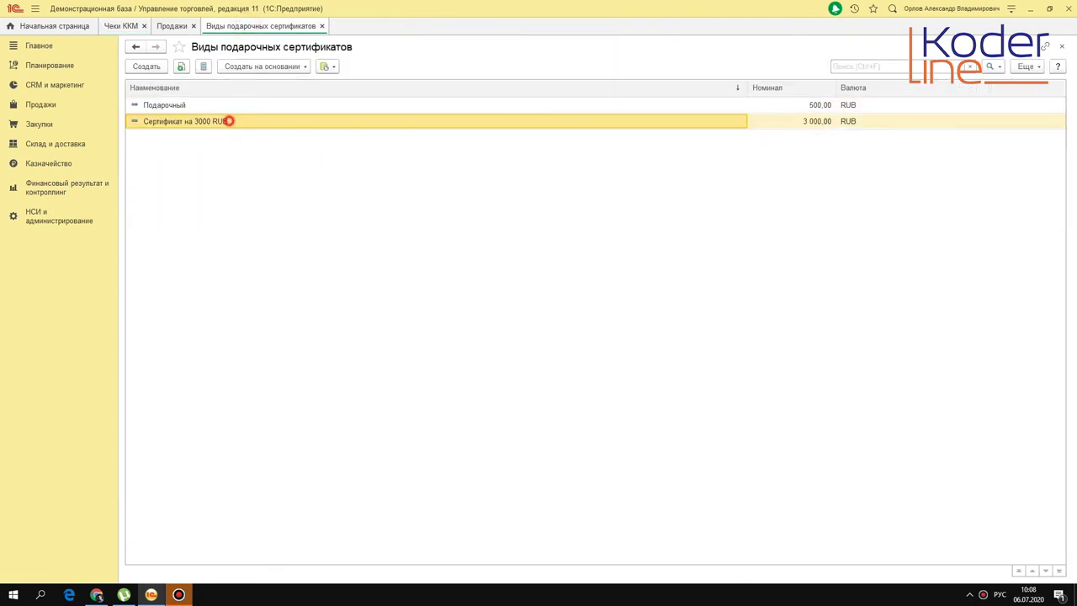
double_click(229, 121)
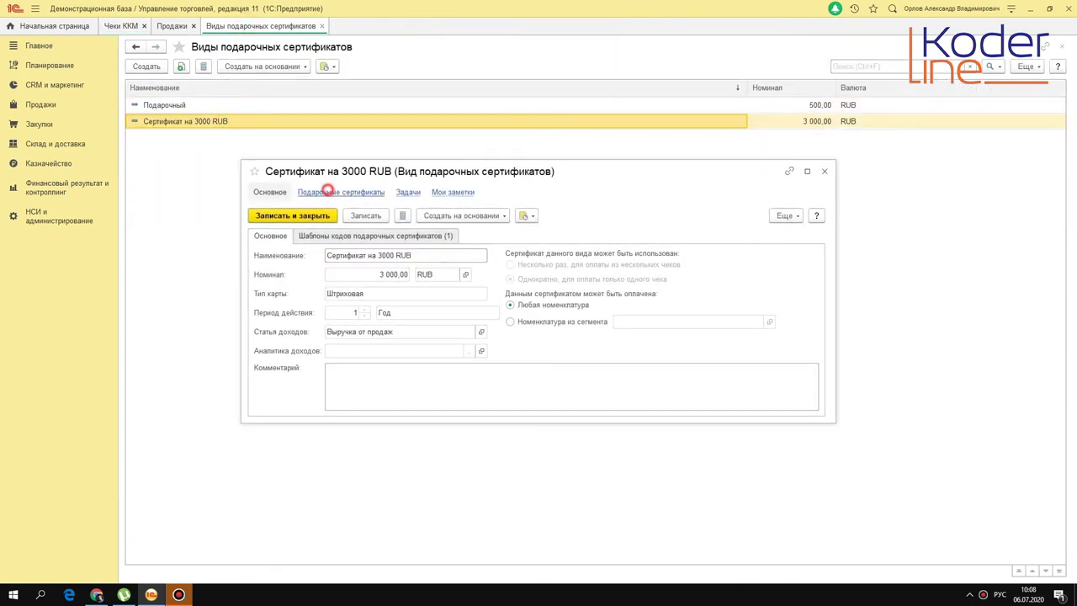
- List the type's certificates: 00005 Полностью погашен and 00001 not activated
left_click(328, 192)
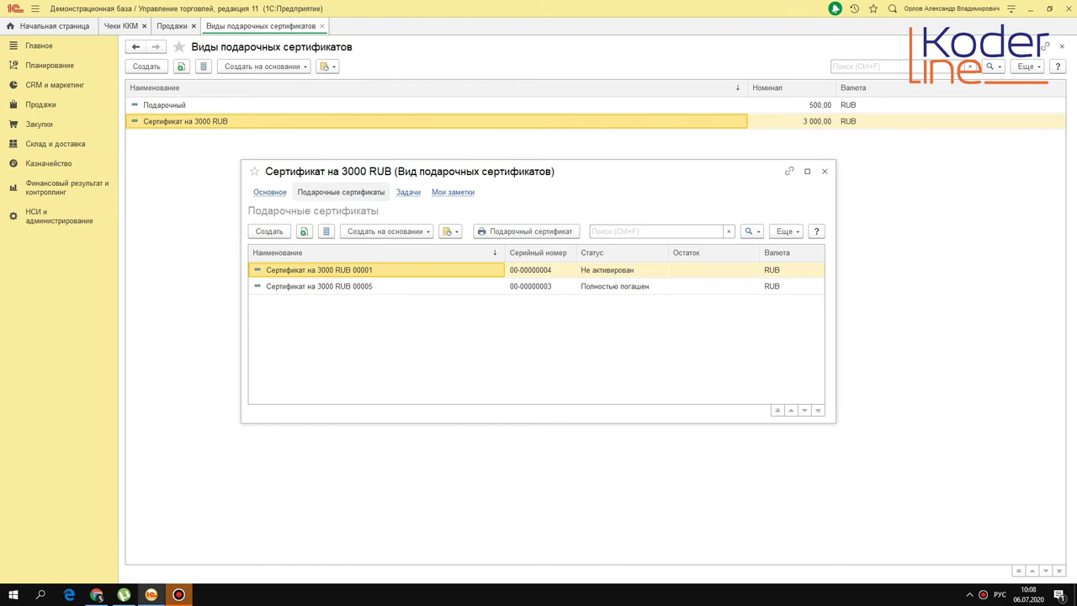
left_click(619, 287)
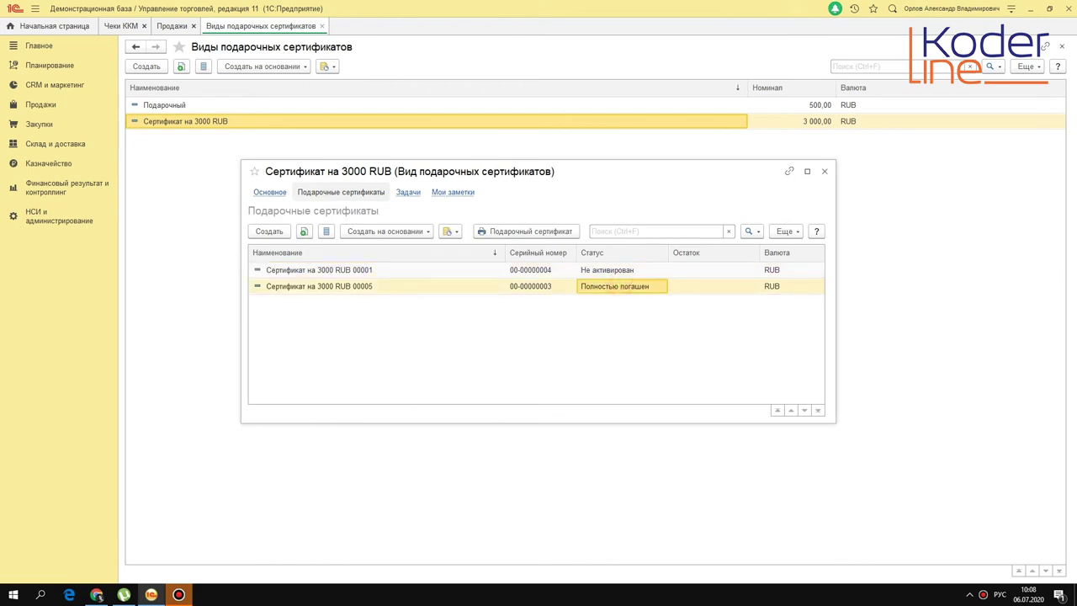
left_click(357, 271)
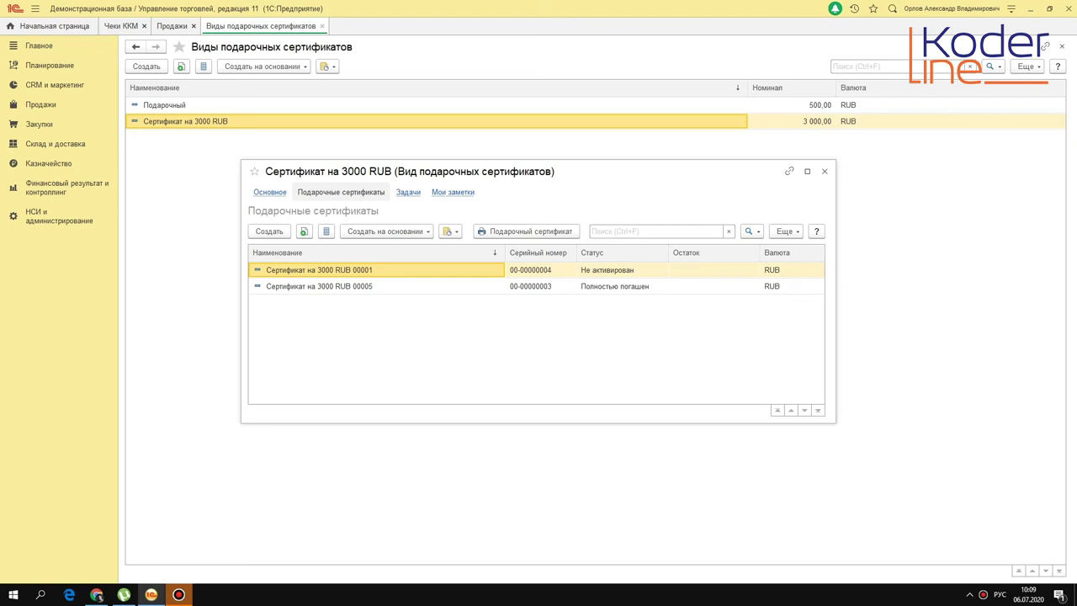
- Open certificate 00001, unlock its fields and try printing, then close it discarding changes
double_click(623, 269)
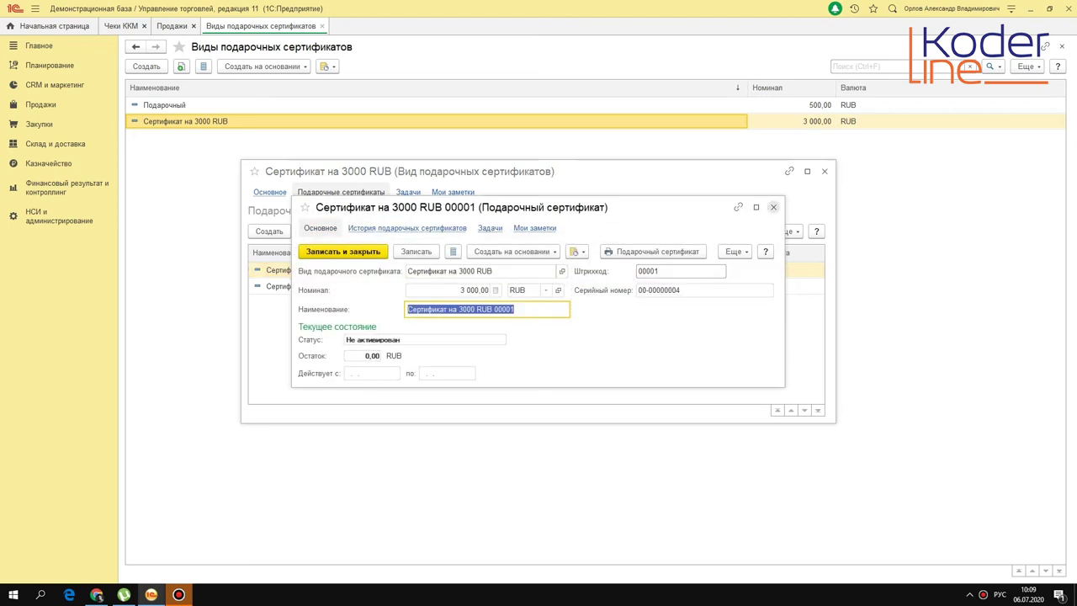
left_click(734, 251)
left_click(788, 441)
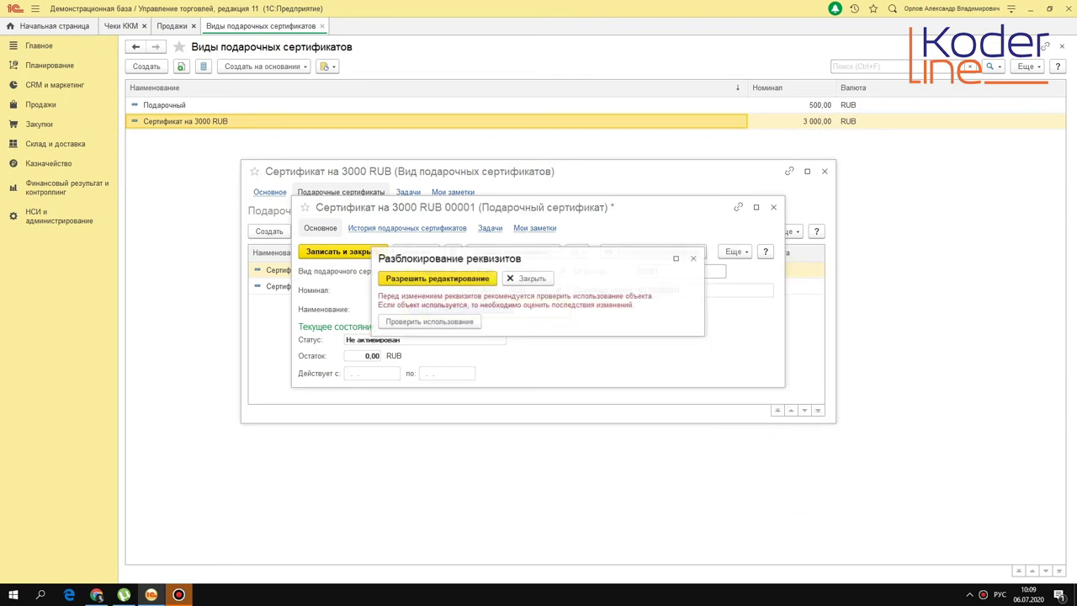
left_click(472, 277)
left_click(734, 251)
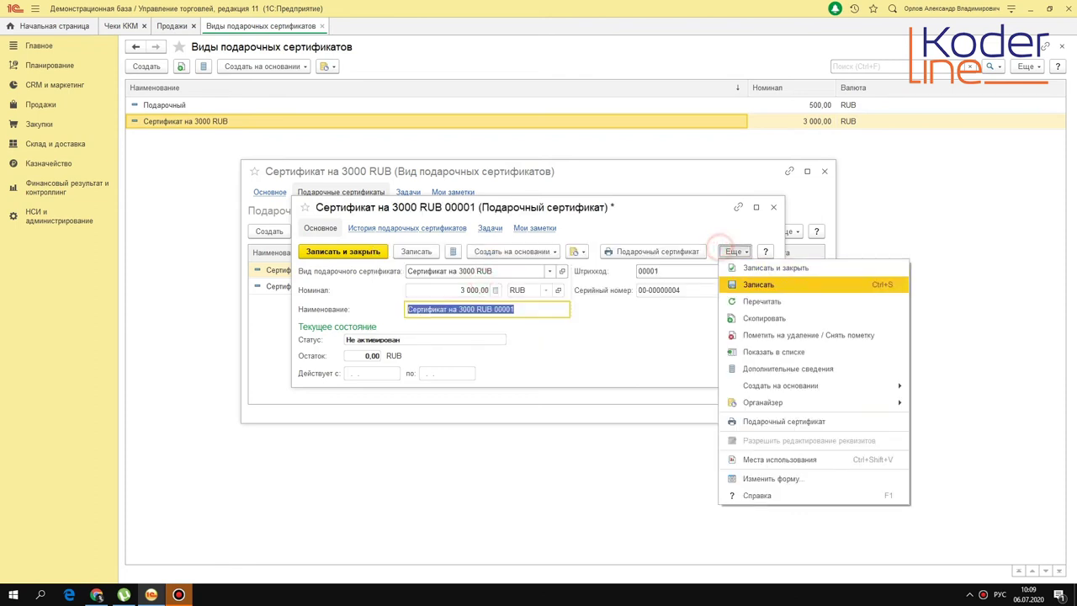
left_click(760, 421)
left_click(577, 319)
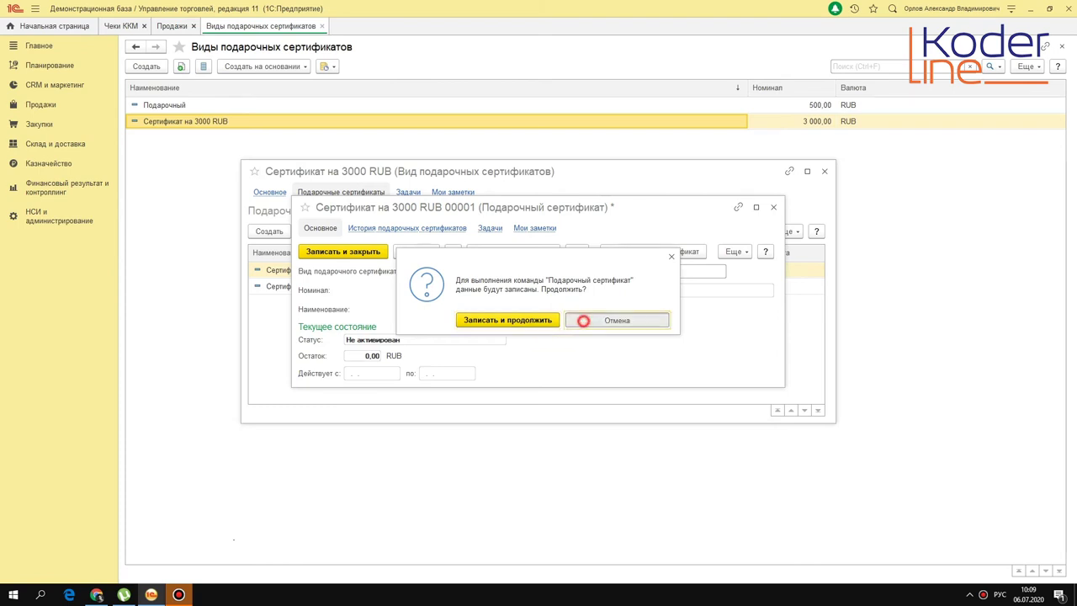
left_click(774, 207)
left_click(583, 323)
- Reopen certificate 00001, preview its printable 3 000 RUB form, then confirm 00005 is fully redeemed
double_click(495, 269)
left_click(689, 252)
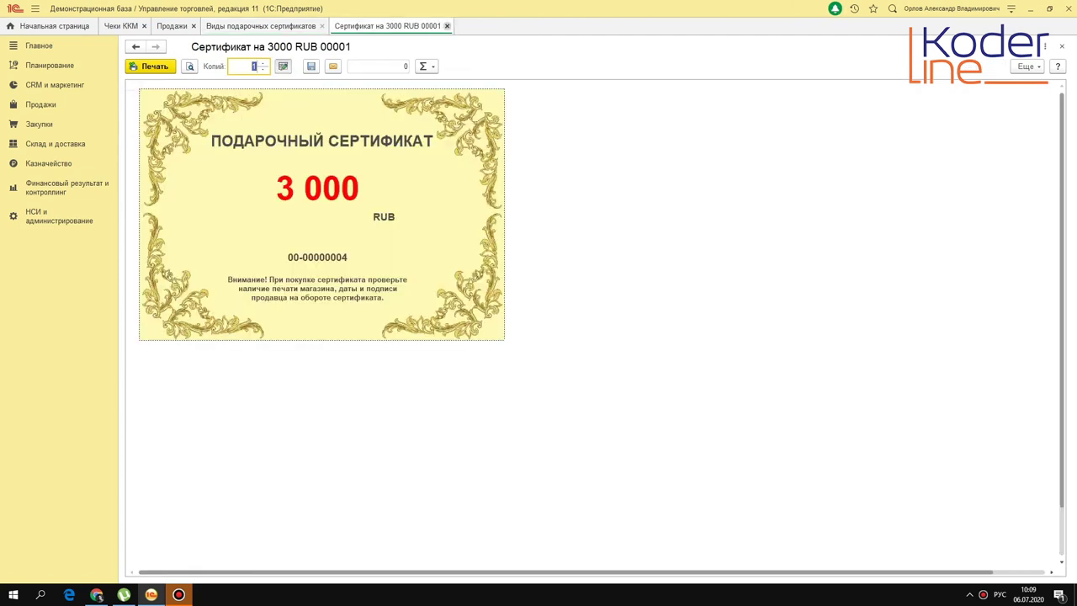
left_click(447, 26)
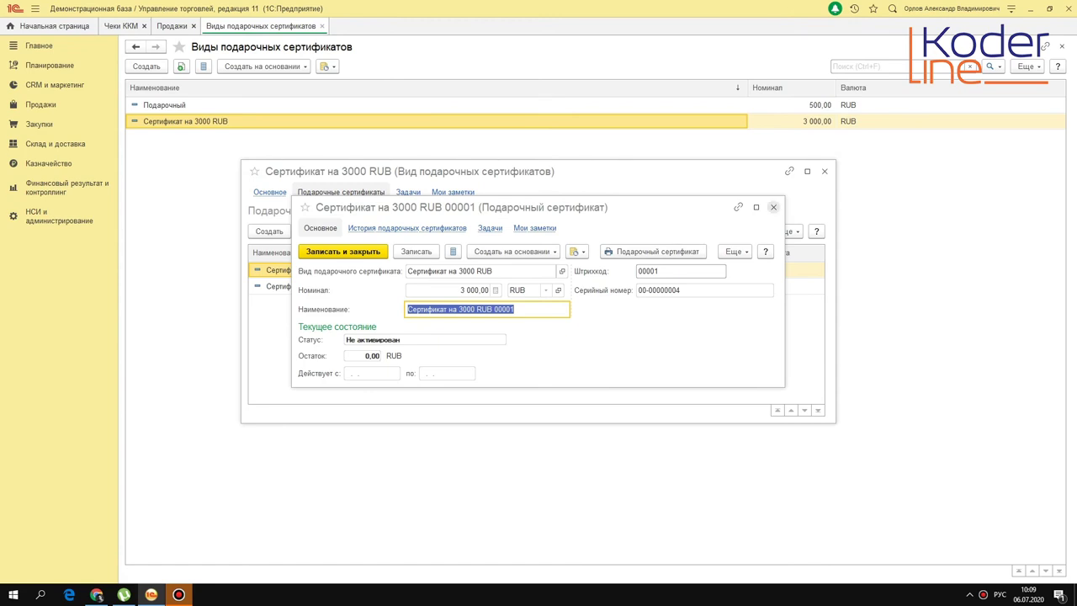
left_click(773, 207)
left_click(621, 286)
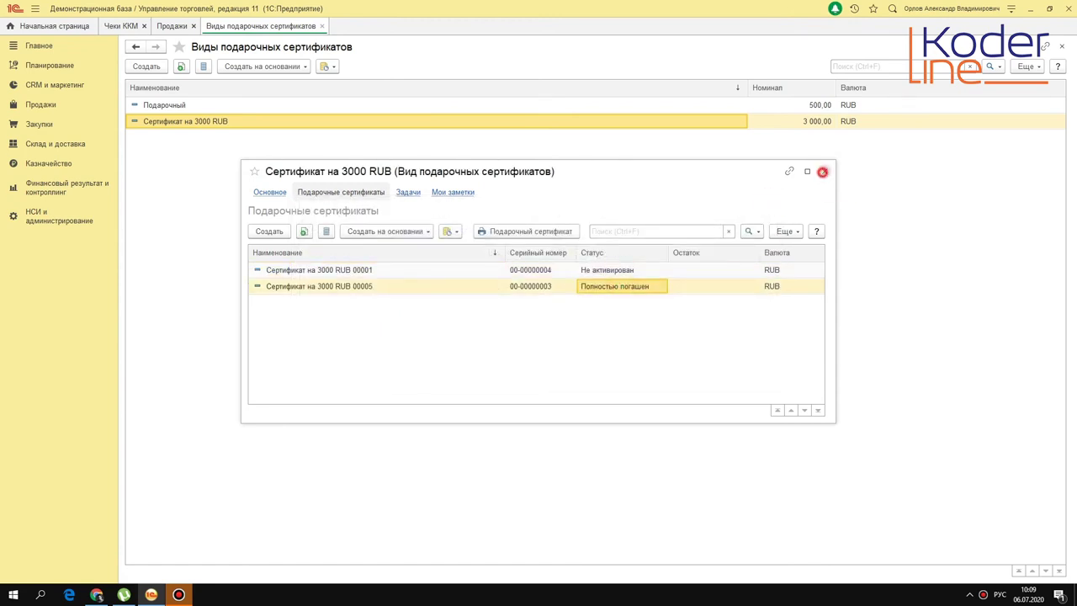
left_click(824, 170)
- Close the cash shift from Чеки ККМ, generating retail sales report ВР00-000002
left_click(321, 26)
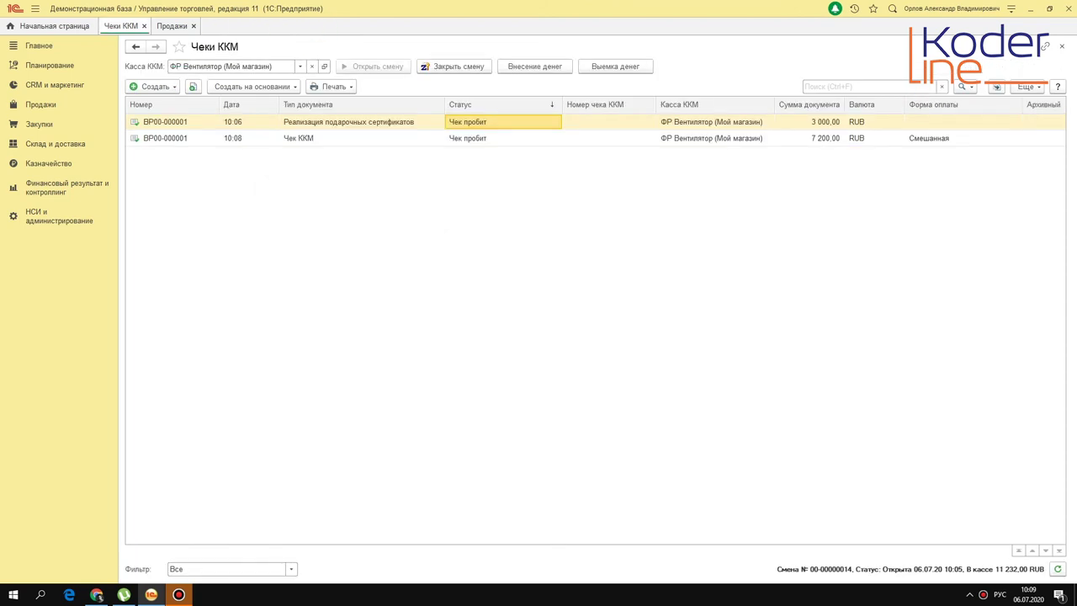
left_click(303, 138)
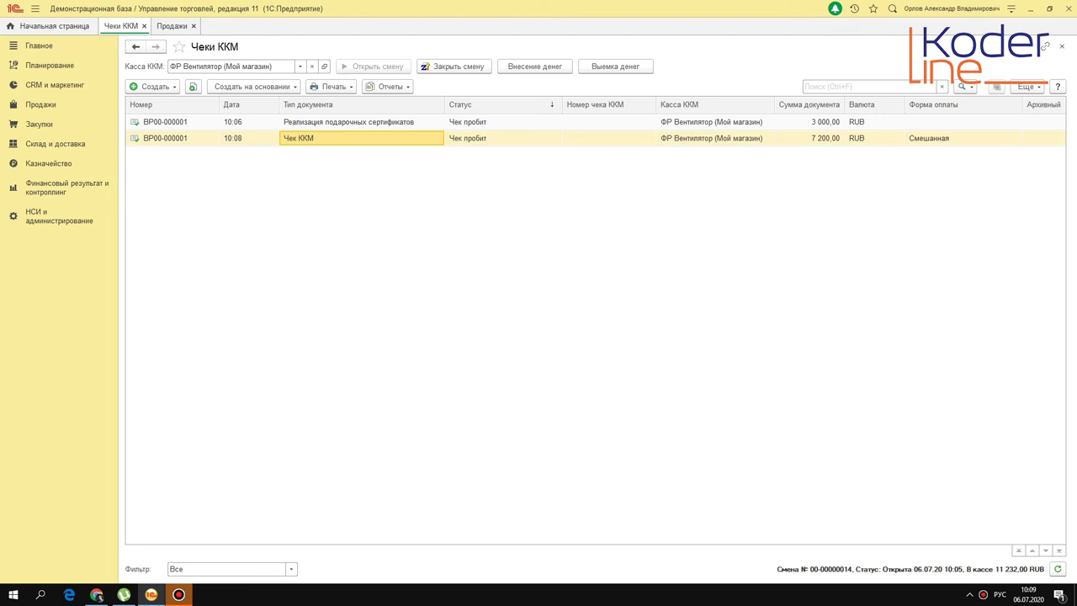
left_click(459, 66)
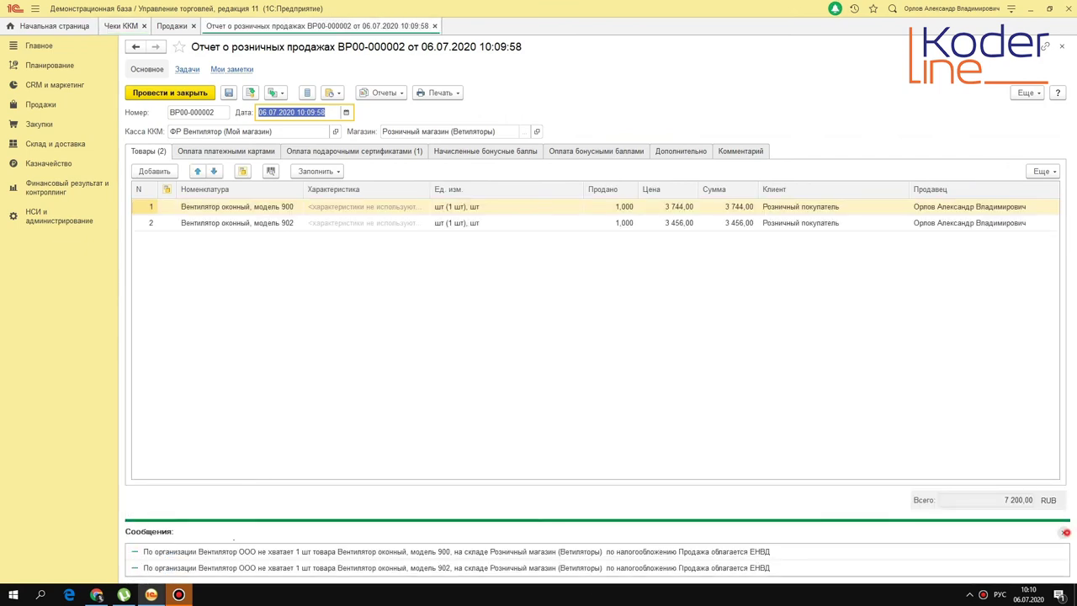
left_click(1064, 531)
- Review the report's two window fan lines and the 3 000,00 certificate 00005 payment
left_click(257, 207)
left_click(260, 223)
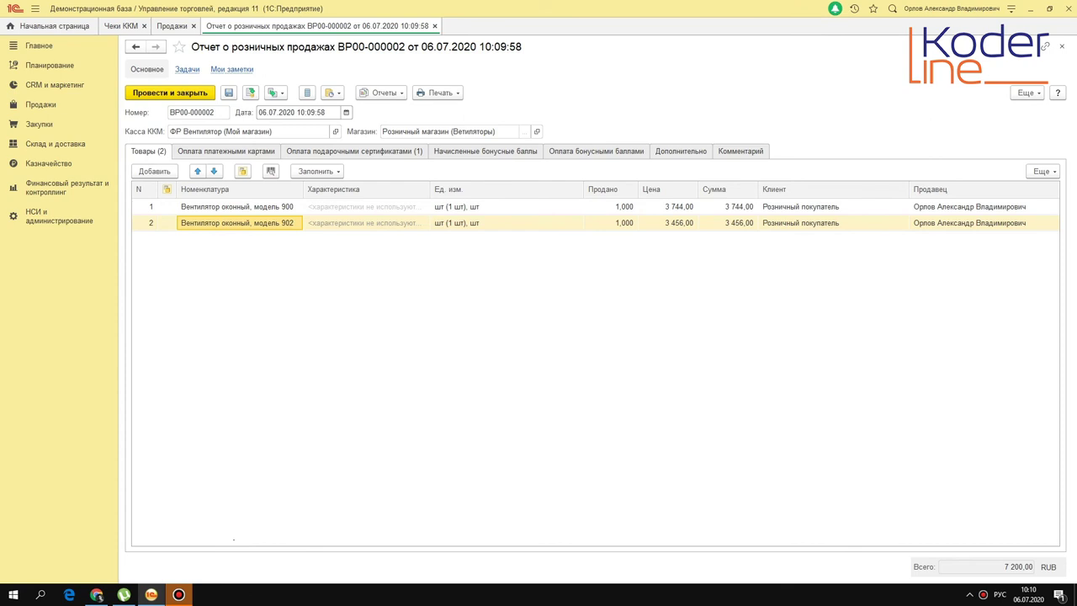
left_click(378, 153)
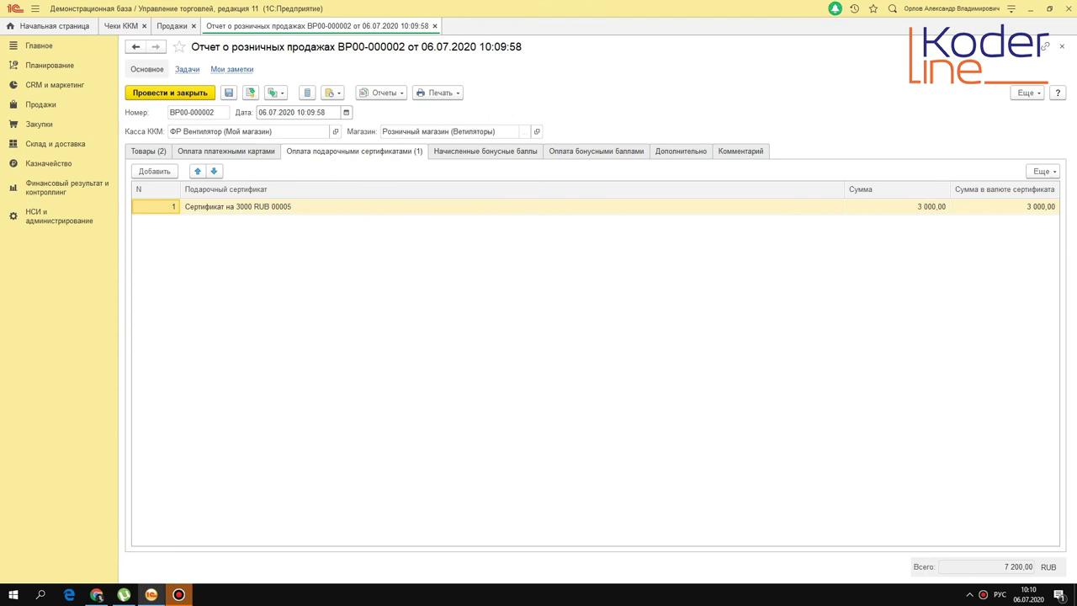
left_click(148, 151)
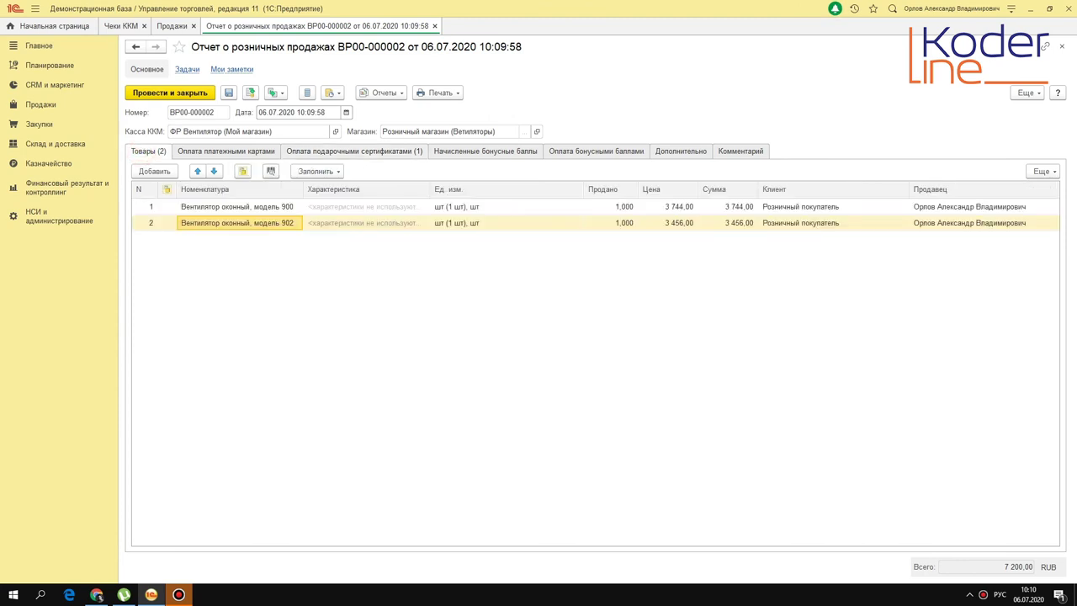
- Attempt to post the report and dismiss the stock shortage error messages
left_click(250, 93)
key("Return")
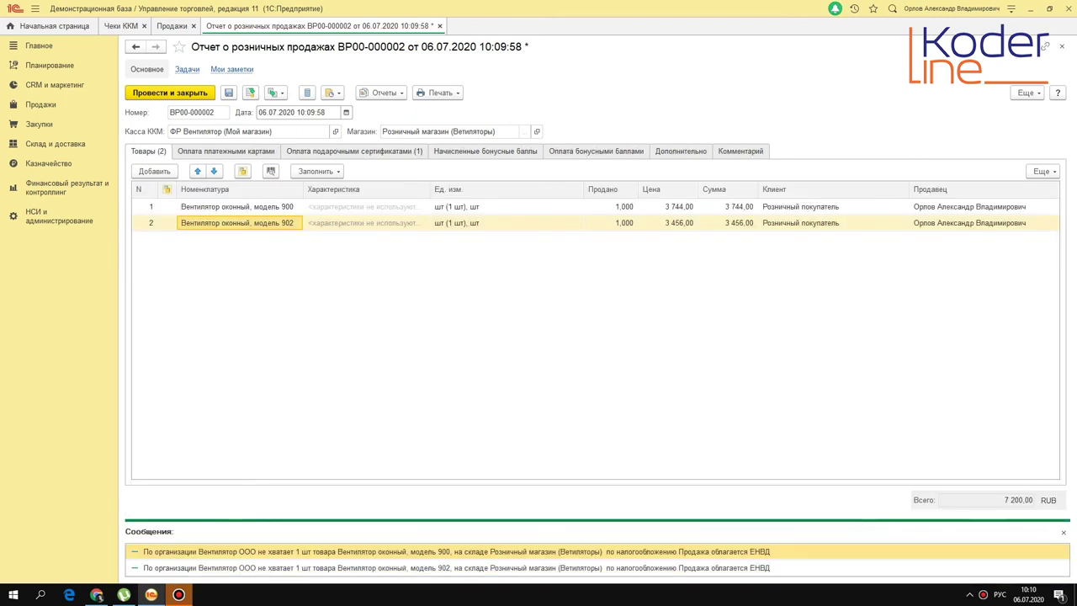
left_click(1064, 531)
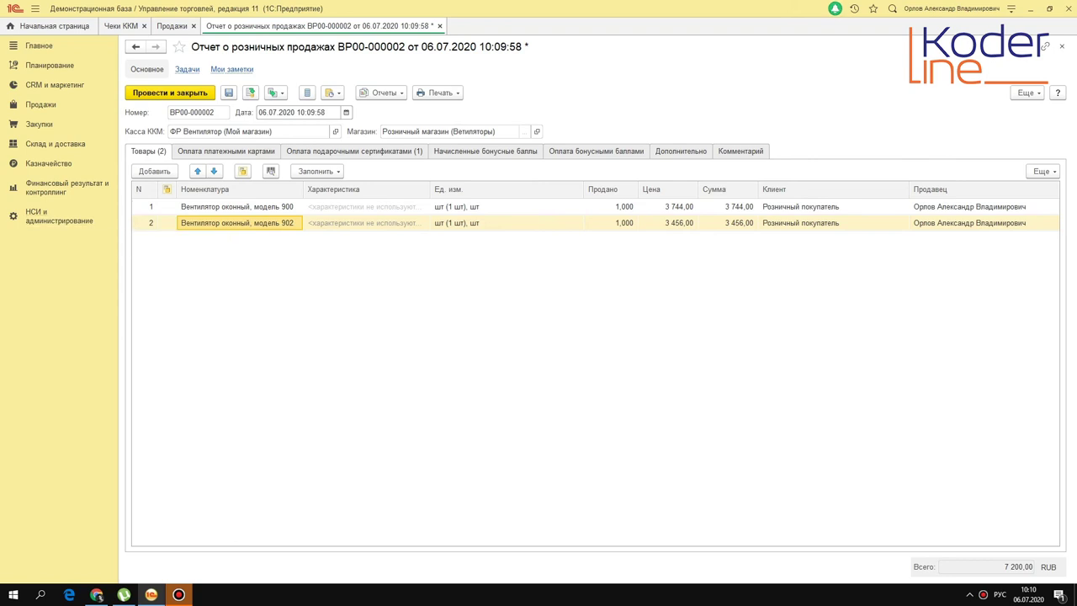
- Check the retail sales settings, then bring up the gift certificate types list under CRM and marketing
left_click(58, 216)
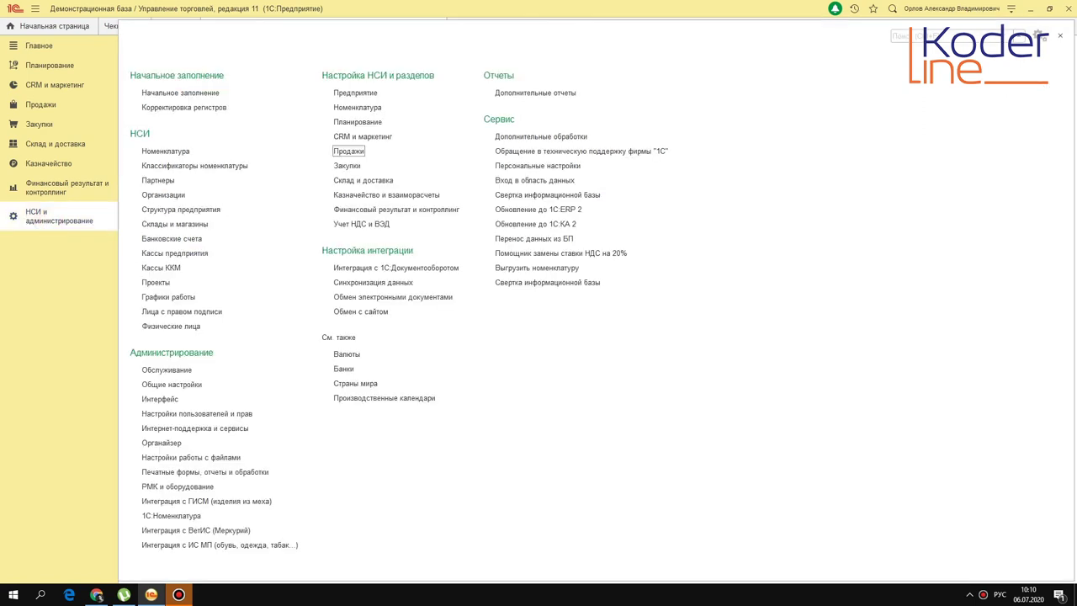
left_click(349, 150)
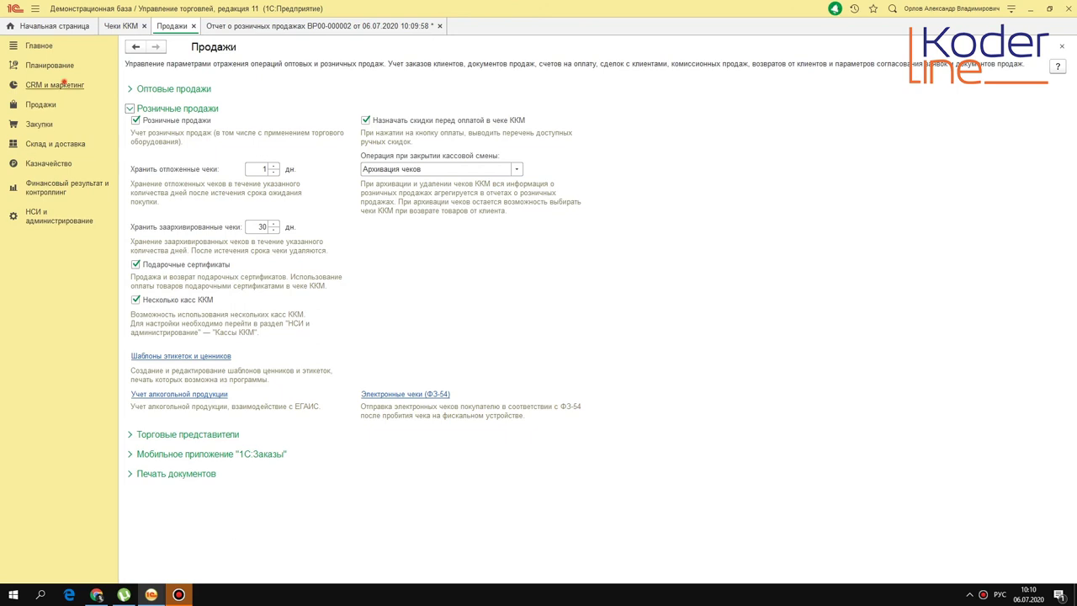
left_click(55, 85)
left_click(205, 194)
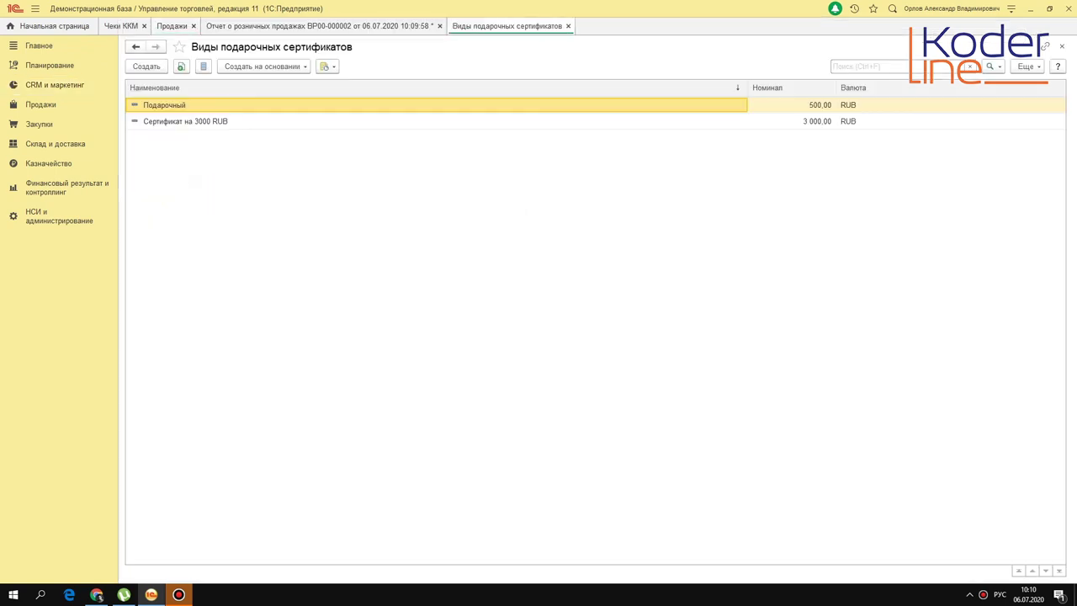
- Inspect Сертификат на 3000 RUB: 3 000,00 face value, issued certificates, barcode range from 00001
double_click(221, 121)
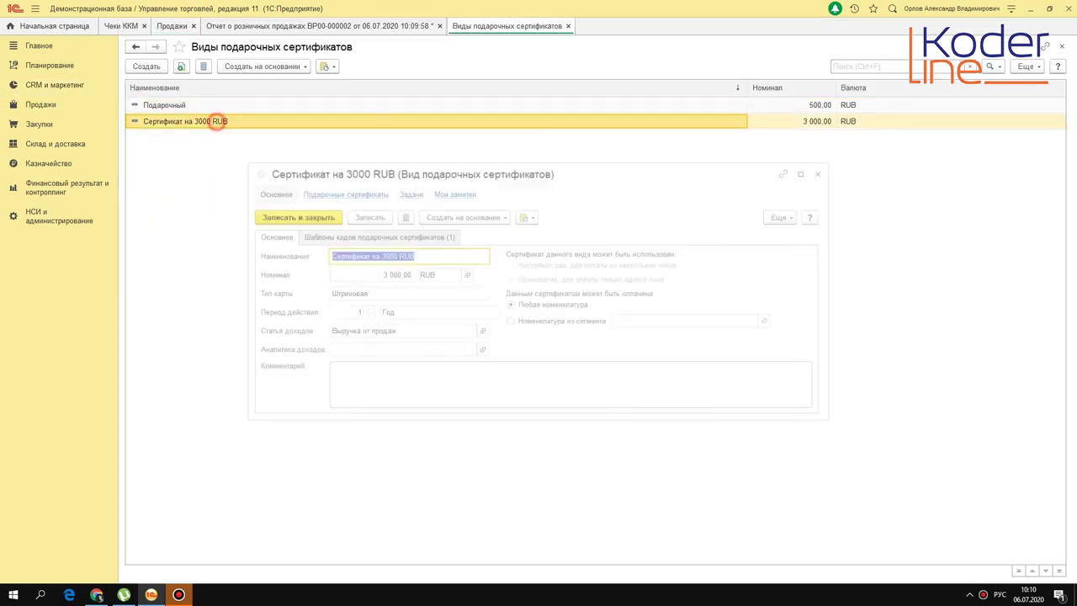
left_click(362, 277)
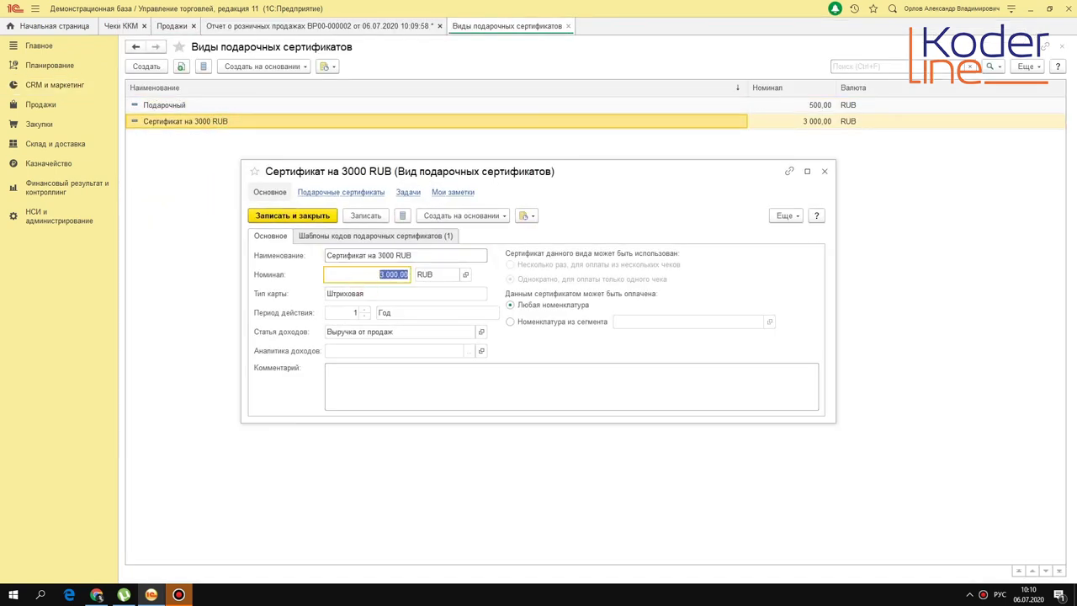
left_click(336, 192)
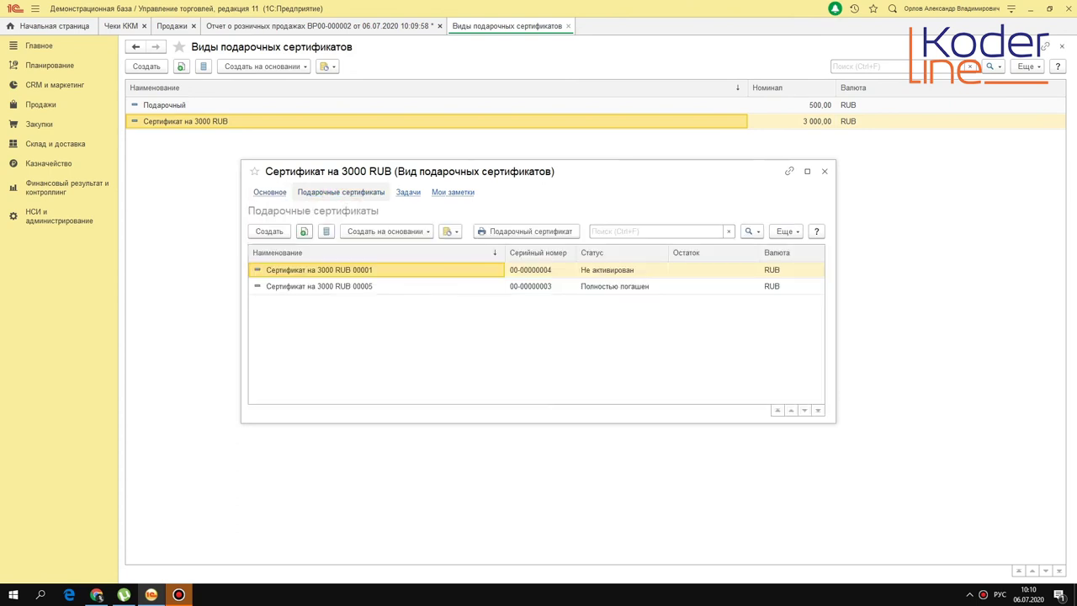
left_click(270, 192)
left_click(350, 235)
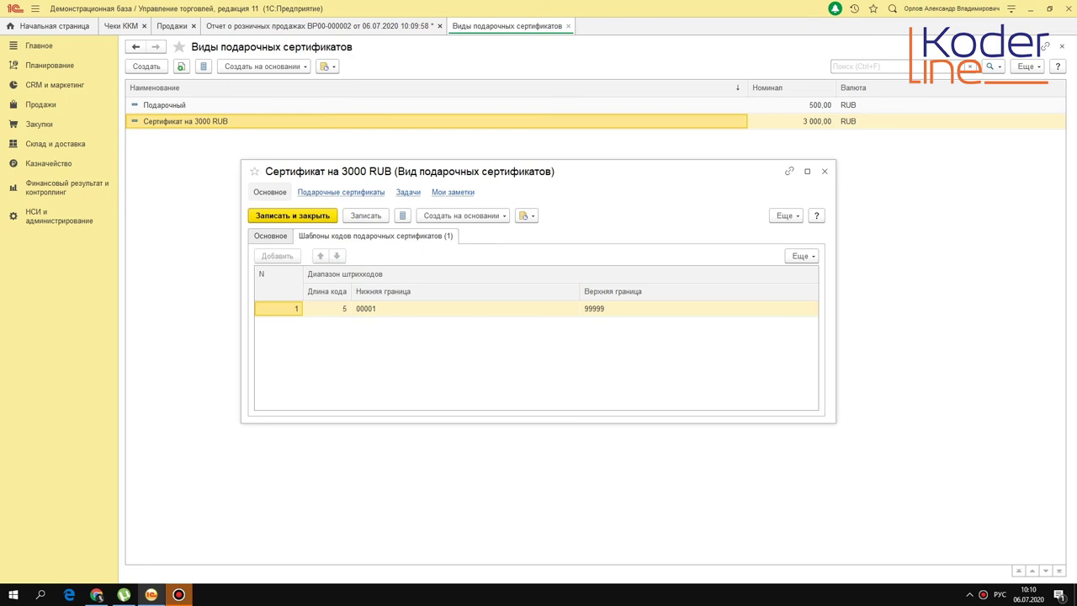
left_click(367, 308)
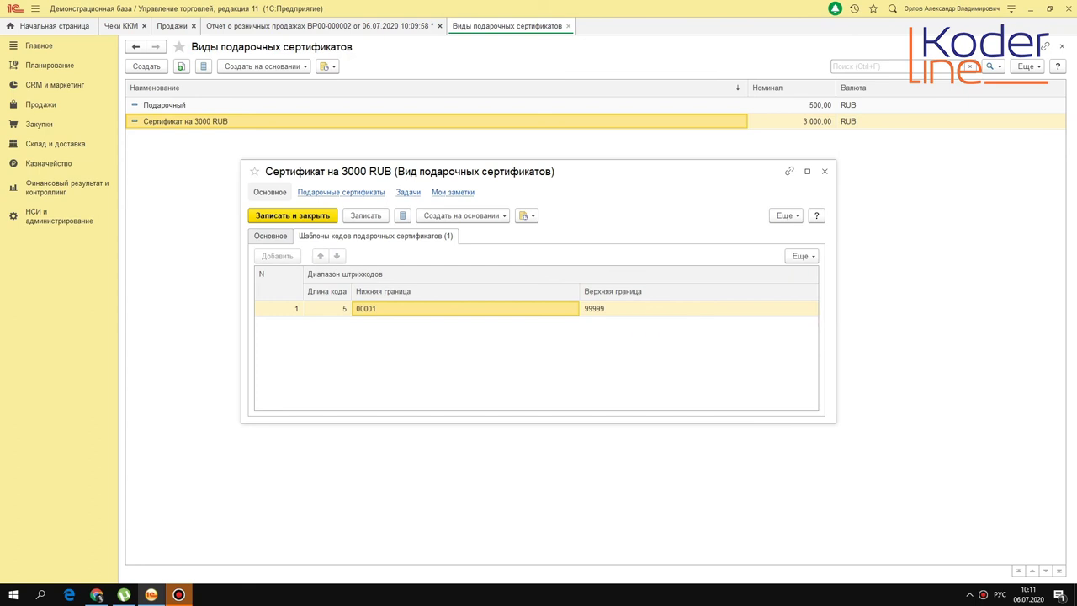
left_click(340, 192)
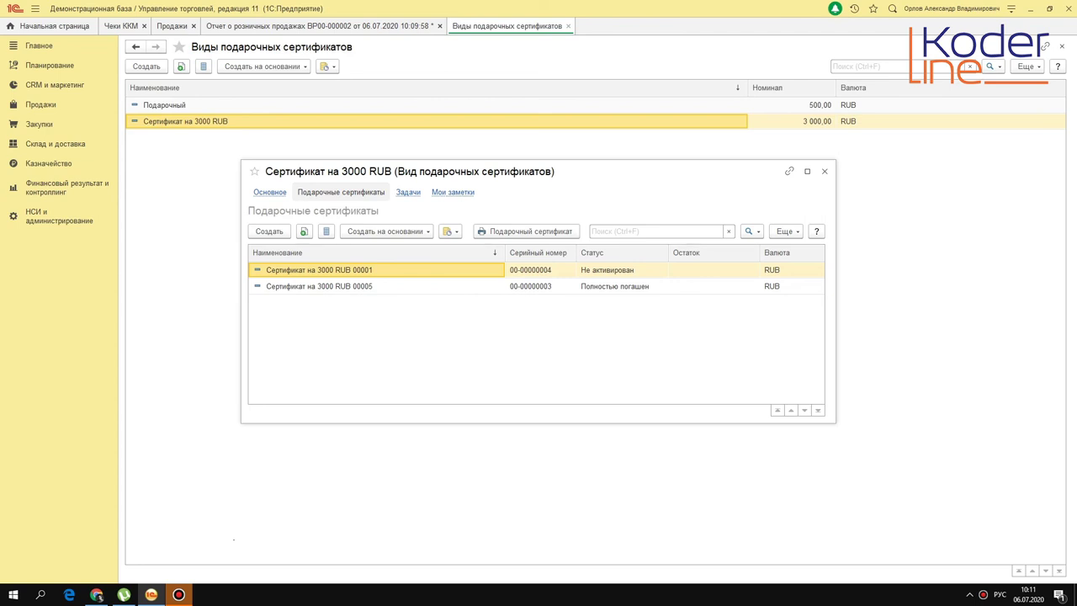
left_click(825, 171)
left_click(51, 105)
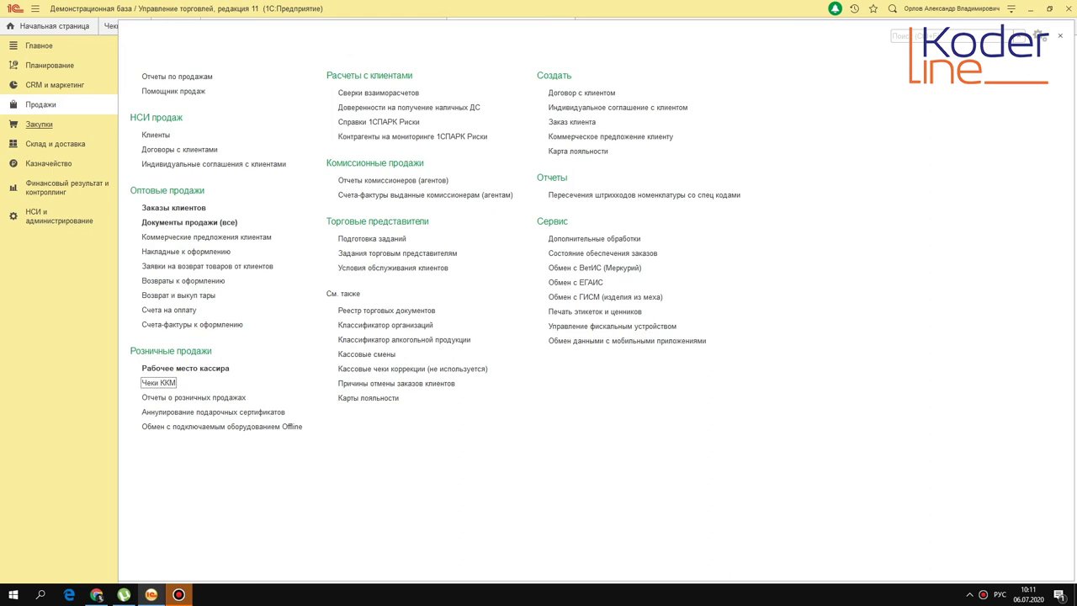
- In the Чеки ККМ list, compare the certificate sale receipt with the mixed-payment receipt
left_click(163, 382)
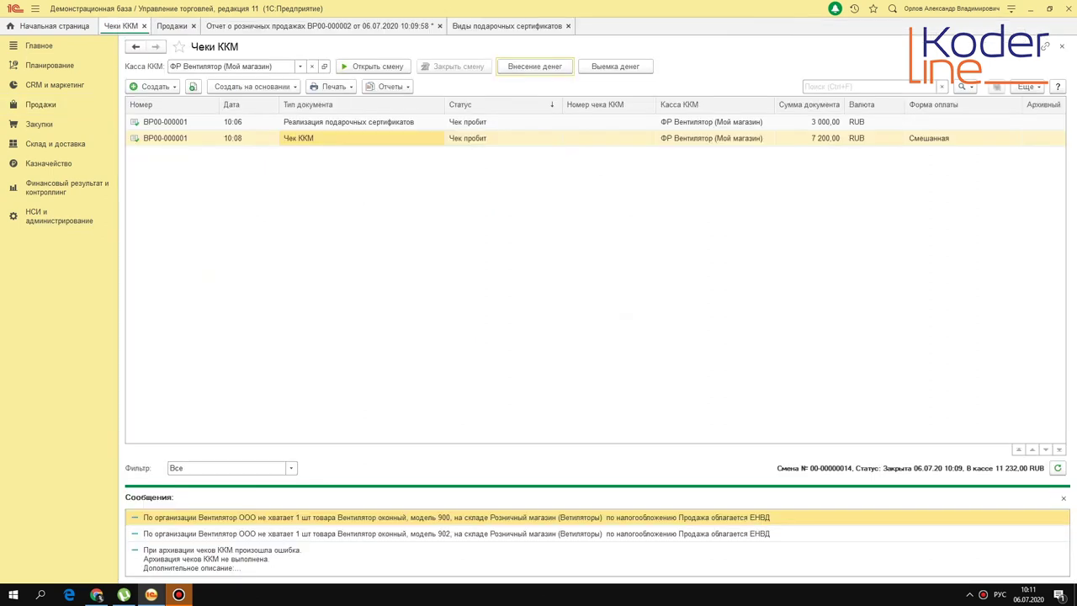
left_click(320, 125)
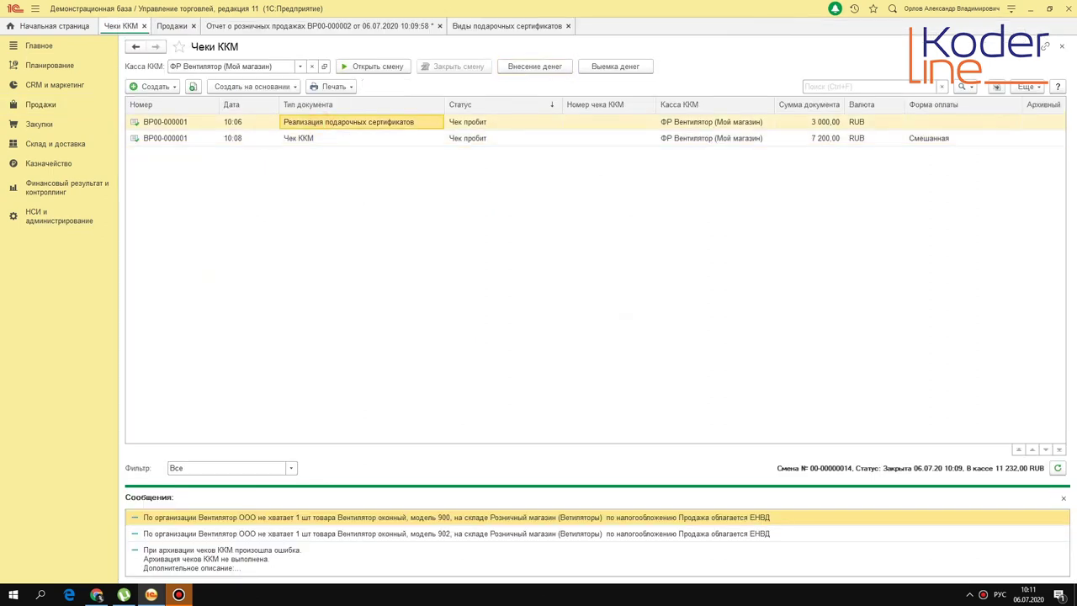
left_click(306, 137)
left_click(333, 122)
left_click(1062, 498)
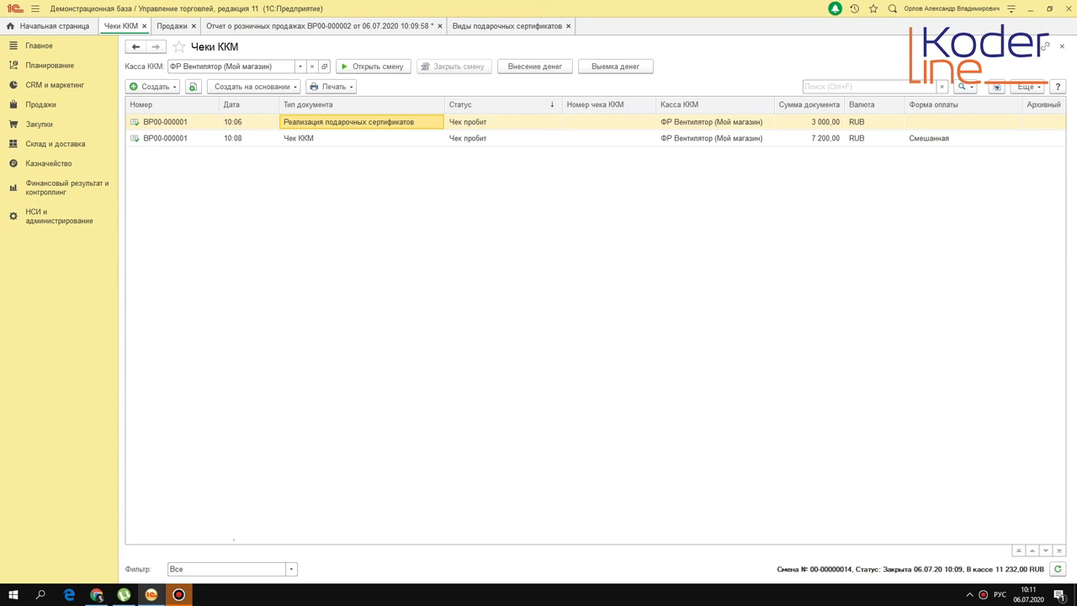
left_click(963, 138)
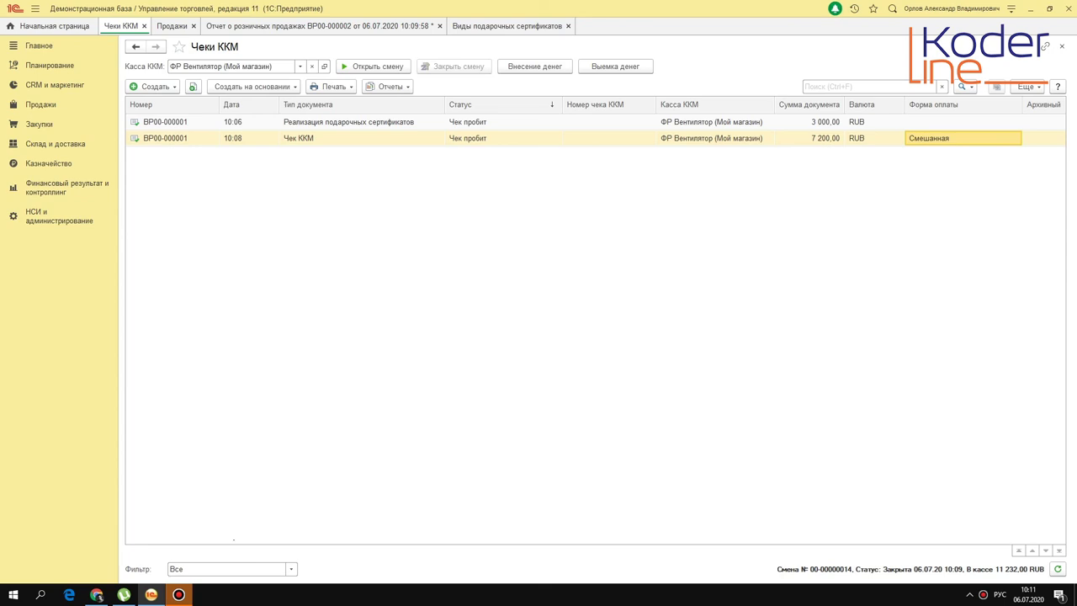
- Recheck the retail sales report's 3 000 gift certificate payment, then return to Чеки ККМ
left_click(330, 27)
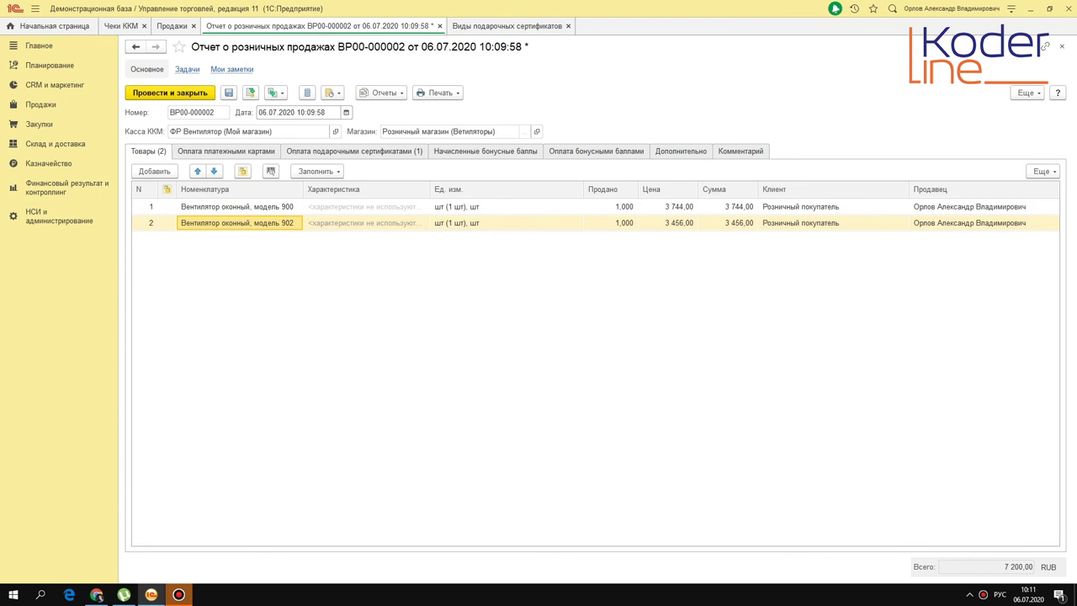
left_click(354, 151)
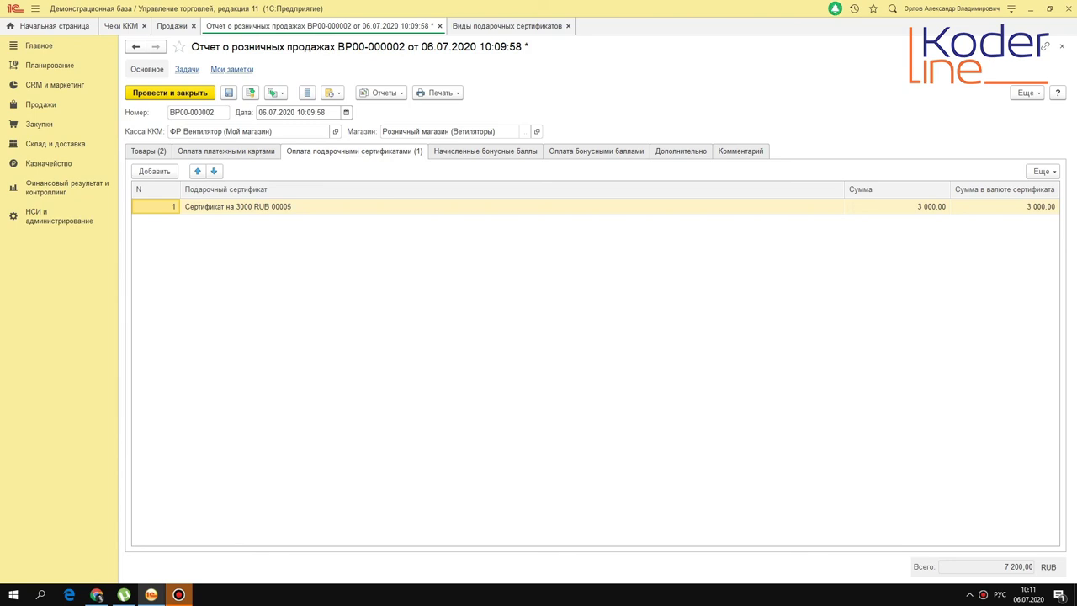
left_click(118, 26)
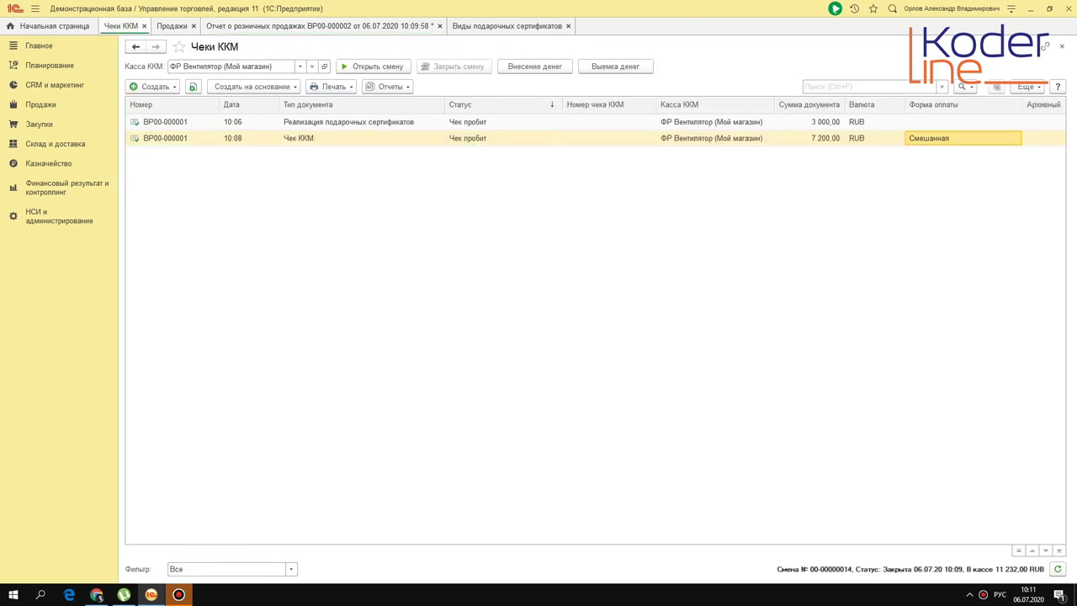